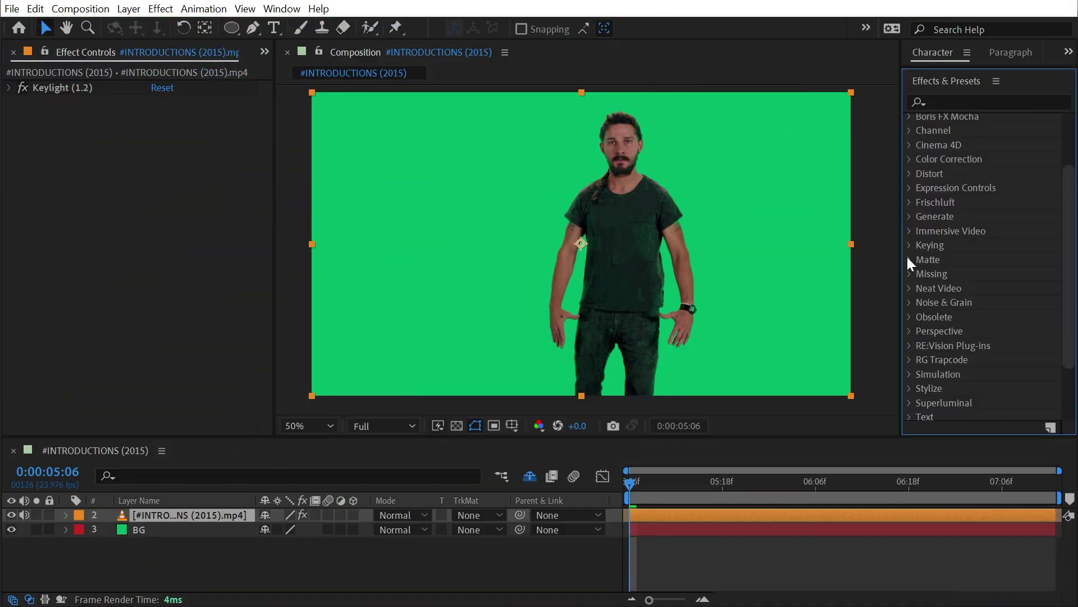
Expand the Matte effects category and select the Matte Choker effect
{"action": "left_click", "coordinate": [909, 260]}
{"action": "left_click", "coordinate": [953, 272]}
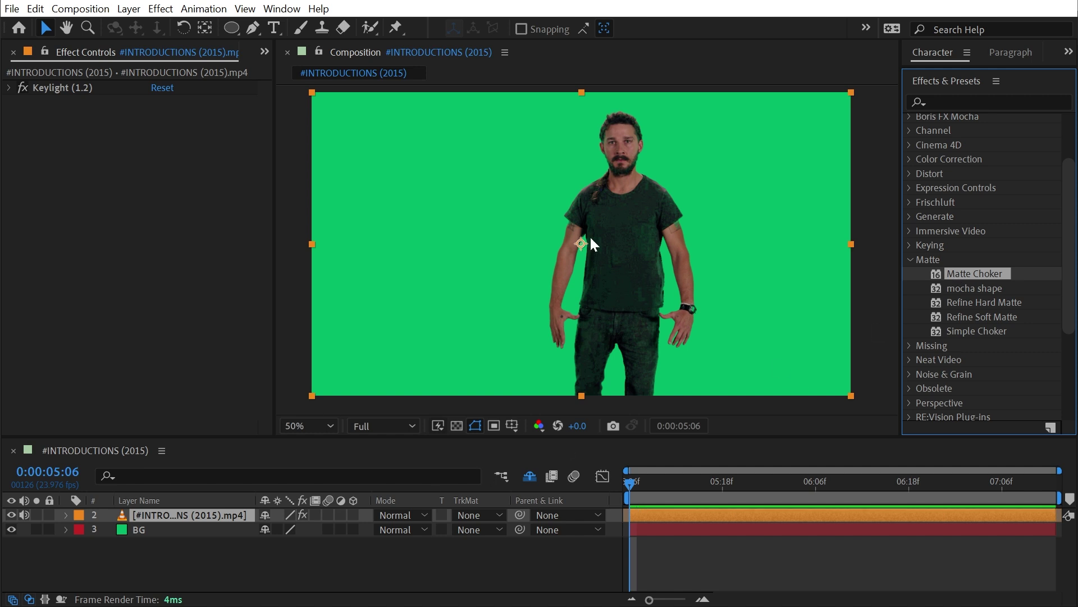
Hide the BG layer and turn on the transparency grid, comparing the keyed footage with and without its green background
{"action": "left_click", "coordinate": [11, 529]}
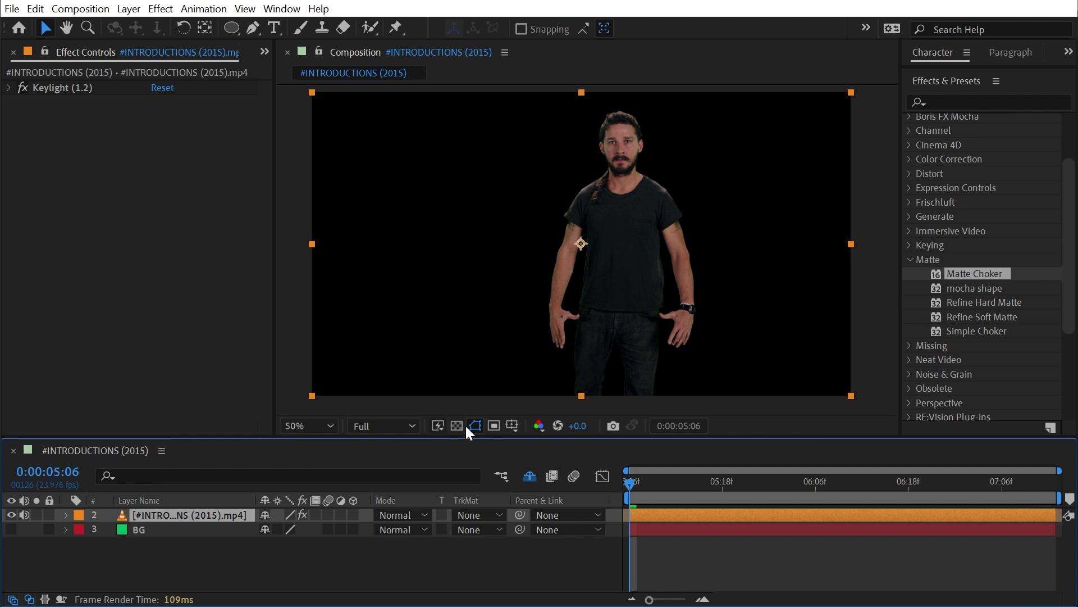
{"action": "left_click", "coordinate": [462, 425]}
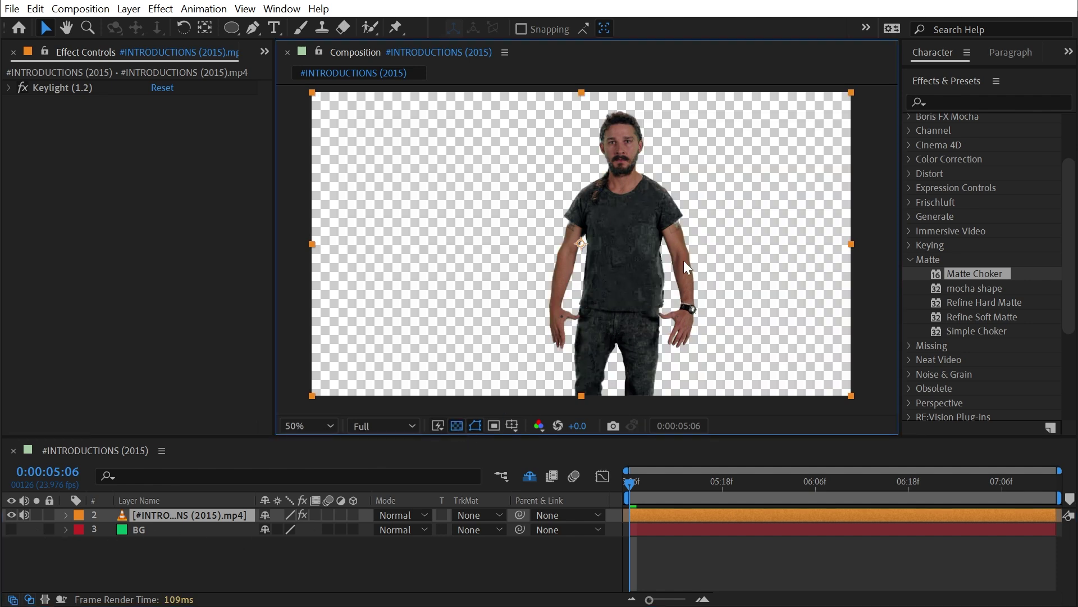
{"action": "left_click", "coordinate": [11, 529]}
{"action": "scroll", "coordinate": [656, 231], "scroll_direction": "up", "scroll_amount": 1}
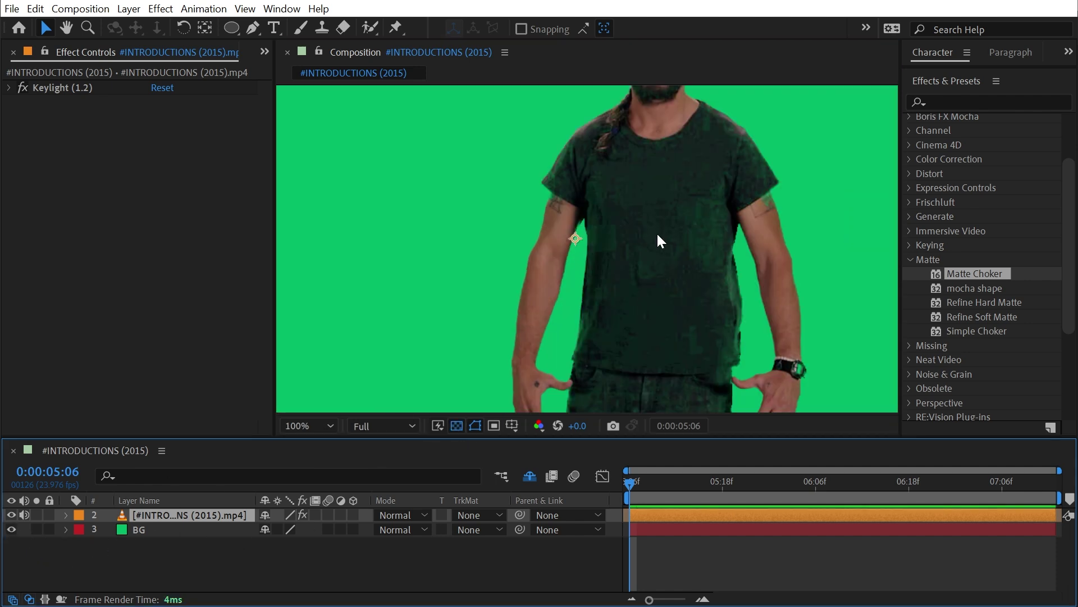
{"action": "key", "text": "space"}
{"action": "left_click_drag", "start_coordinate": [696, 203], "coordinate": [595, 283]}
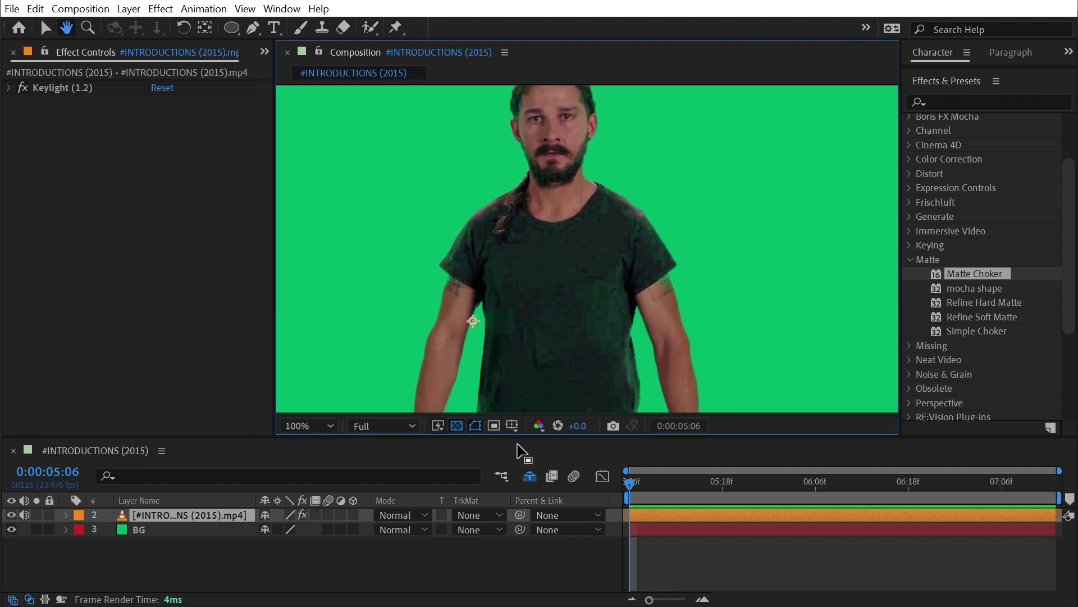
{"action": "key", "text": "v"}
{"action": "left_click", "coordinate": [11, 529]}
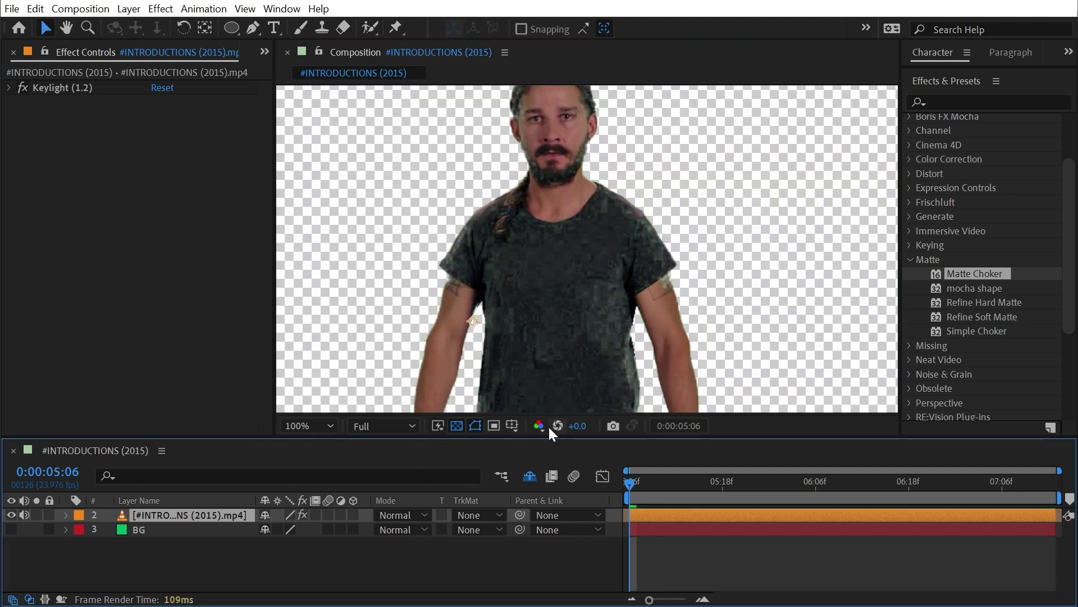
Show the composition's Alpha channel and examine the matte across the man's shirt, arms and jeans
{"action": "left_click", "coordinate": [540, 425]}
{"action": "left_click", "coordinate": [567, 518]}
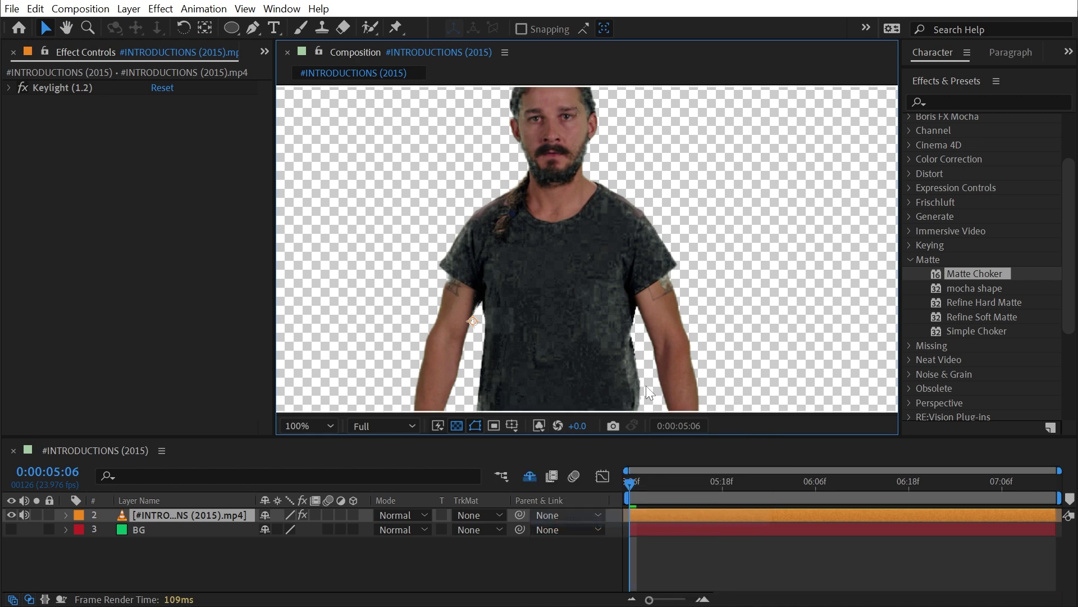
{"action": "left_click_drag", "start_coordinate": [572, 189], "coordinate": [557, 72]}
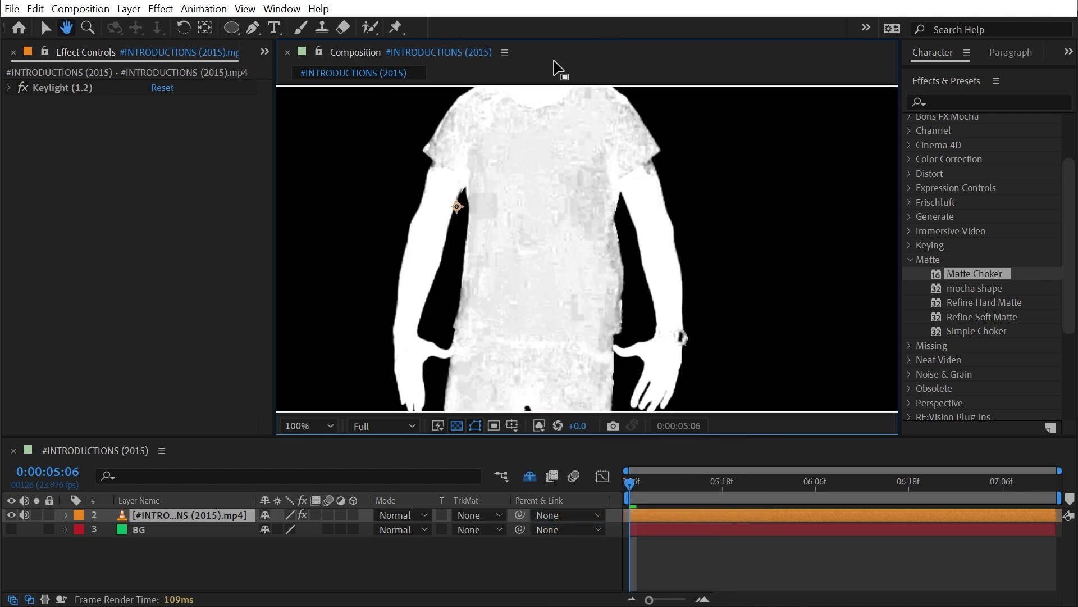
{"action": "mouse_move", "coordinate": [604, 227]}
{"action": "left_mouse_down"}
{"action": "mouse_move", "coordinate": [612, 140]}
{"action": "mouse_move", "coordinate": [596, 146]}
{"action": "mouse_move", "coordinate": [618, 104]}
{"action": "mouse_move", "coordinate": [605, 219]}
{"action": "left_mouse_up"}
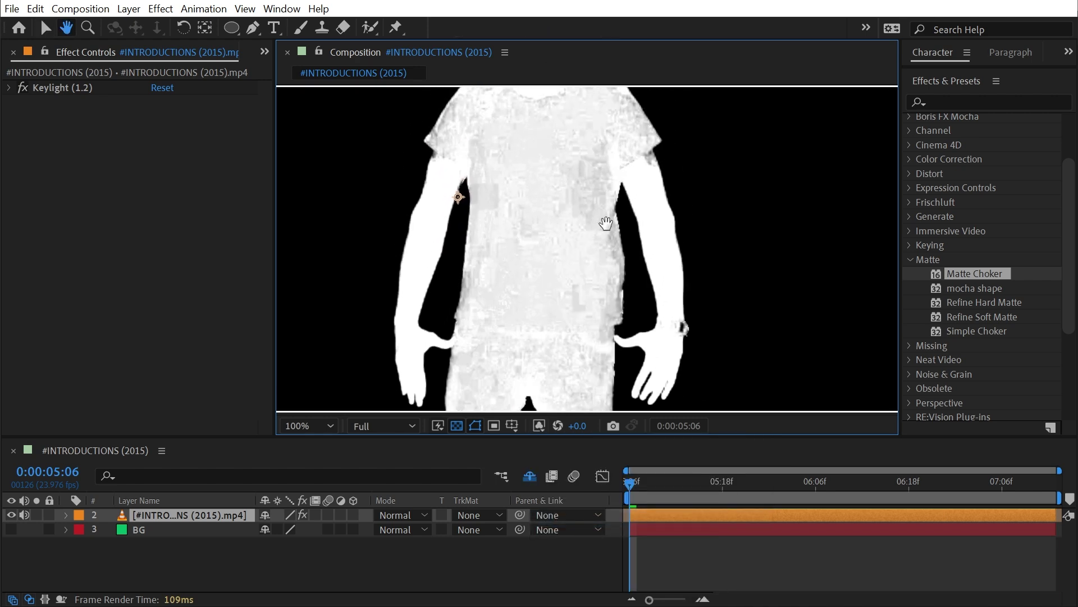
{"action": "scroll", "coordinate": [669, 336], "scroll_direction": "up", "scroll_amount": 1}
{"action": "key", "text": "space"}
{"action": "left_click_drag", "start_coordinate": [742, 340], "coordinate": [643, 191]}
{"action": "left_click_drag", "start_coordinate": [671, 291], "coordinate": [761, 379]}
{"action": "left_click_drag", "start_coordinate": [605, 174], "coordinate": [618, 210]}
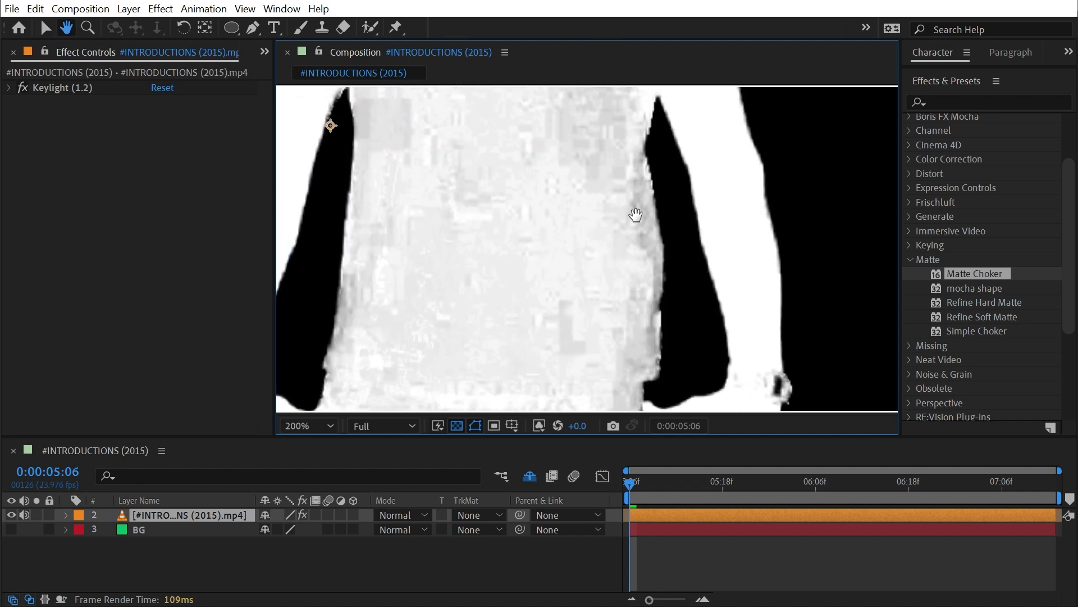
{"action": "scroll", "coordinate": [889, 275], "scroll_direction": "down", "scroll_amount": 1}
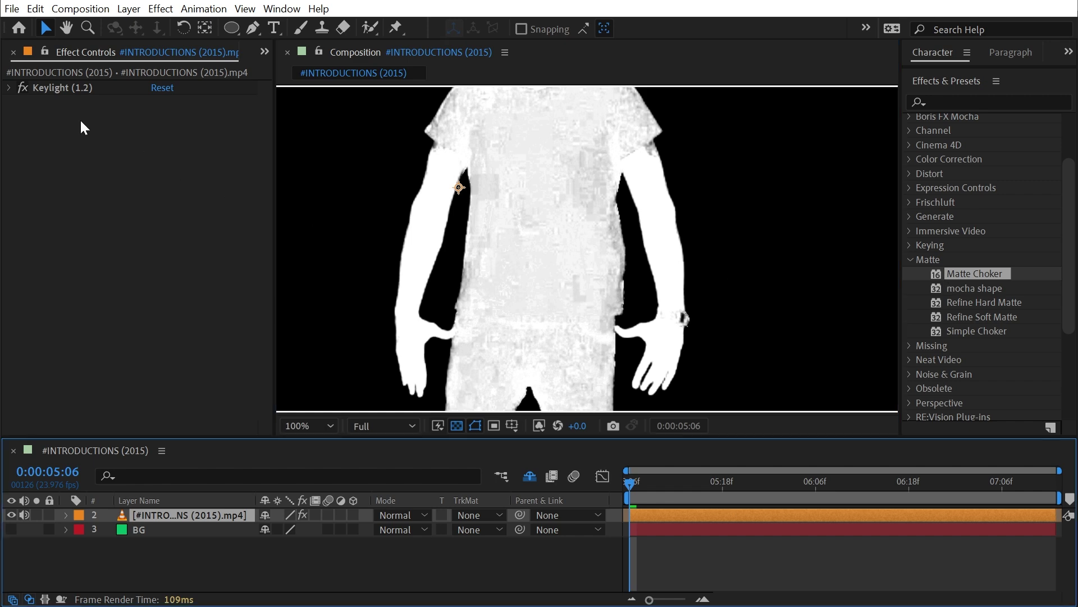
Apply the Matte Choker effect to the footage layer below its Keylight effect
{"action": "left_click", "coordinate": [9, 88]}
{"action": "left_click", "coordinate": [75, 89]}
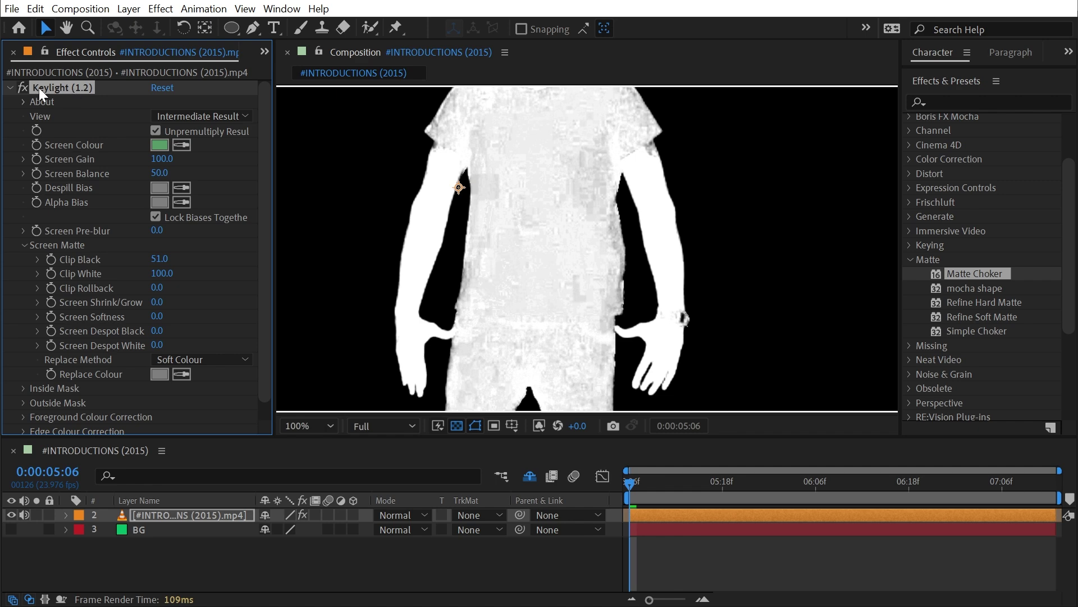
{"action": "left_click", "coordinate": [10, 89]}
{"action": "left_click_drag", "start_coordinate": [957, 269], "coordinate": [122, 227]}
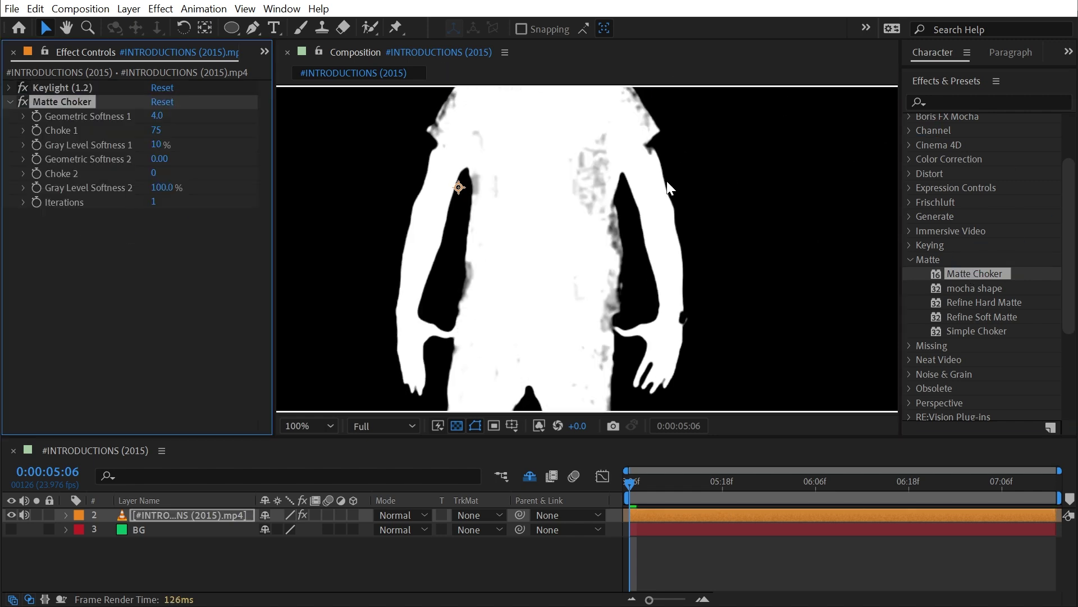
Return the composition view to RGB and examine Matte Choker's default effect on the man's head, shirt and arms
{"action": "left_click", "coordinate": [541, 425]}
{"action": "left_click", "coordinate": [564, 447]}
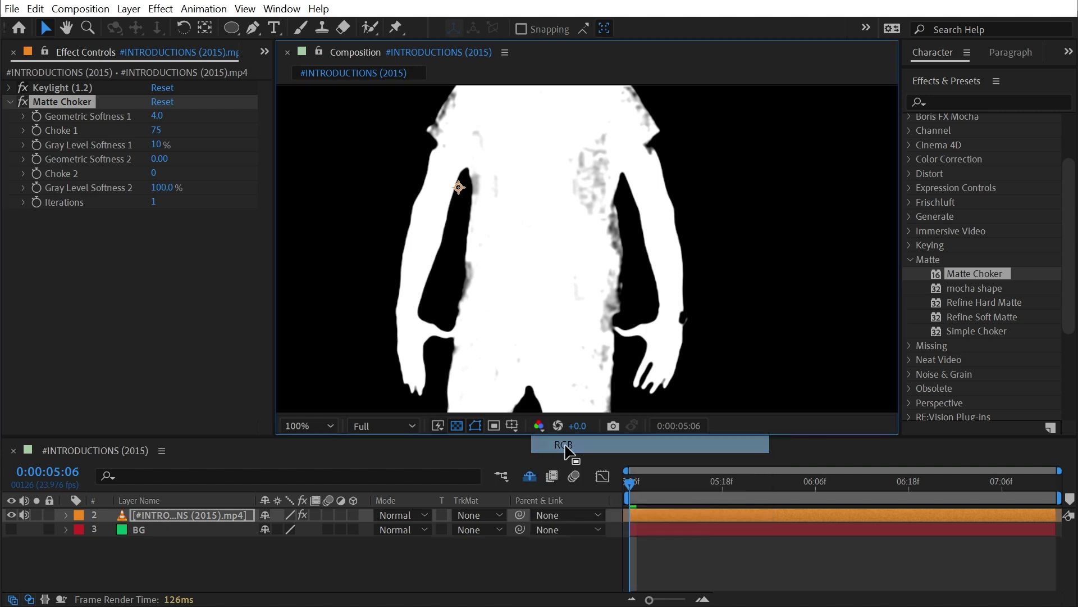
{"action": "key", "text": "space"}
{"action": "left_click_drag", "start_coordinate": [534, 181], "coordinate": [554, 289]}
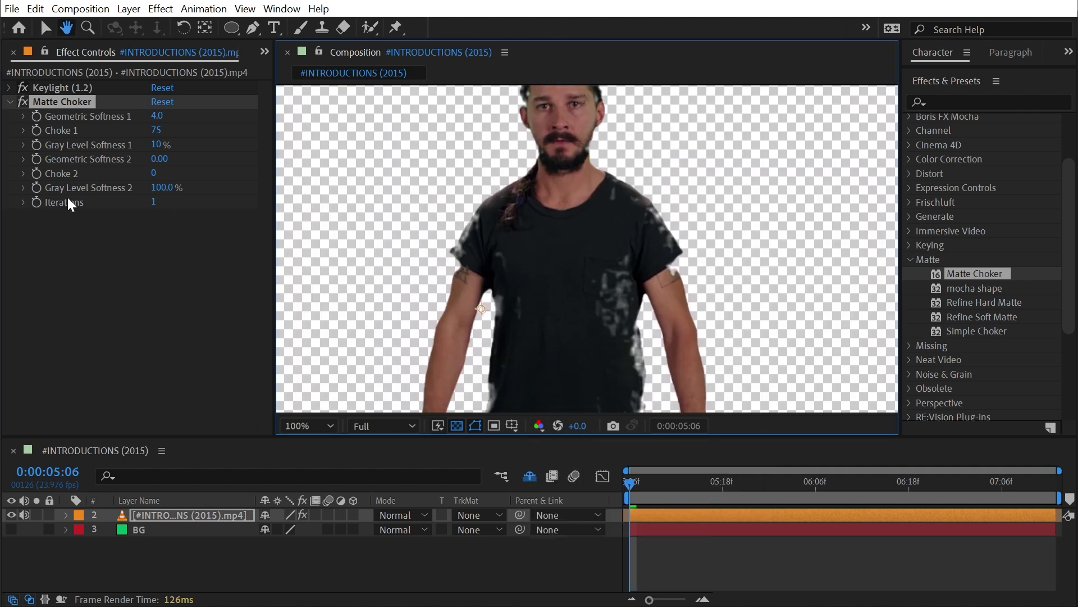
{"action": "key", "text": "v"}
{"action": "left_click", "coordinate": [24, 102]}
{"action": "key", "text": "h"}
{"action": "left_click_drag", "start_coordinate": [528, 248], "coordinate": [589, 267]}
{"action": "key", "text": "v"}
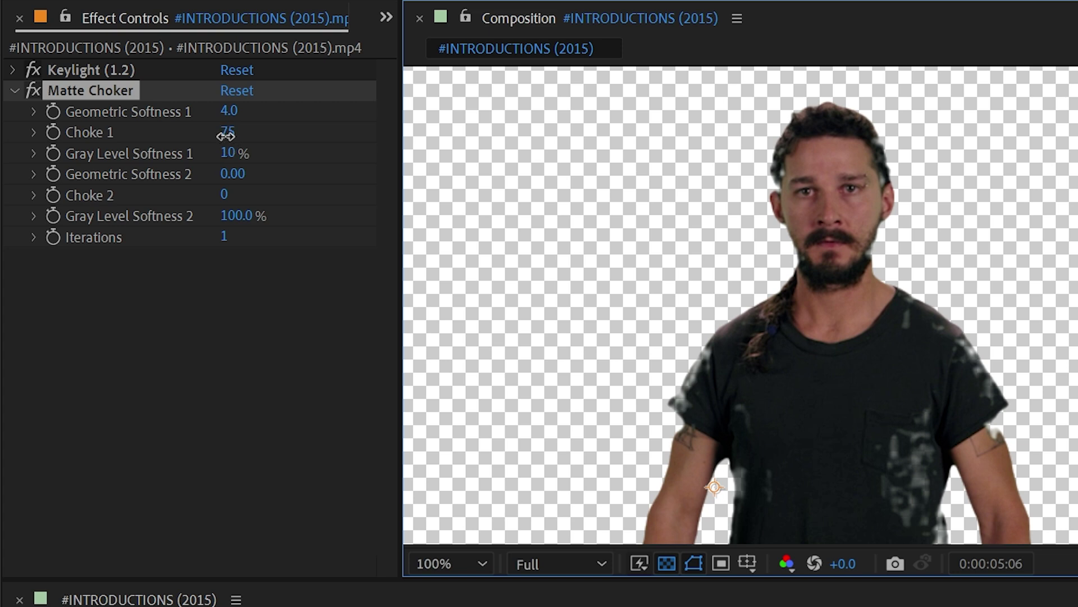
Try Choke 1 values of -96 and -49 in Matte Choker, checking the matte in the Alpha channel view
{"action": "left_click_drag", "start_coordinate": [216, 137], "coordinate": [197, 152]}
{"action": "left_click", "coordinate": [786, 563]}
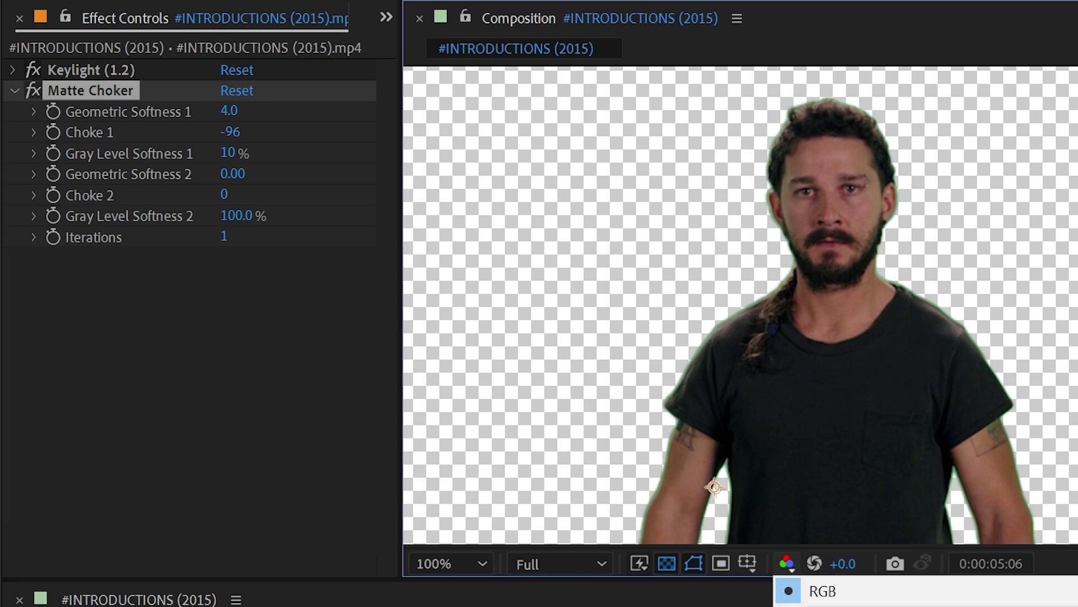
{"action": "left_click", "coordinate": [820, 605]}
{"action": "left_click_drag", "start_coordinate": [948, 394], "coordinate": [945, 289]}
{"action": "left_click_drag", "start_coordinate": [233, 133], "coordinate": [286, 132]}
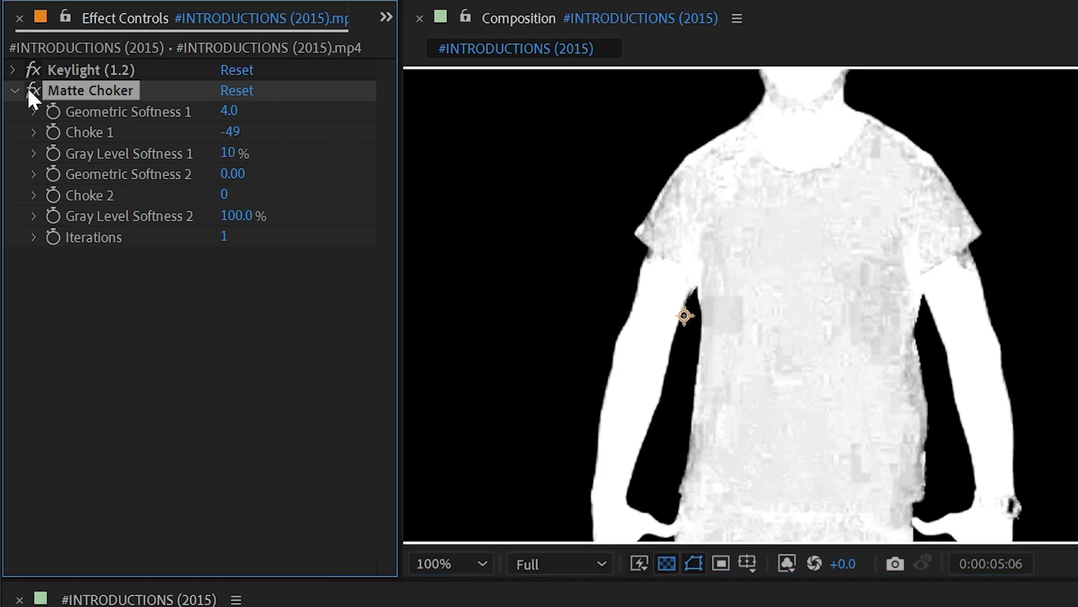
{"action": "left_click_drag", "start_coordinate": [958, 339], "coordinate": [884, 220]}
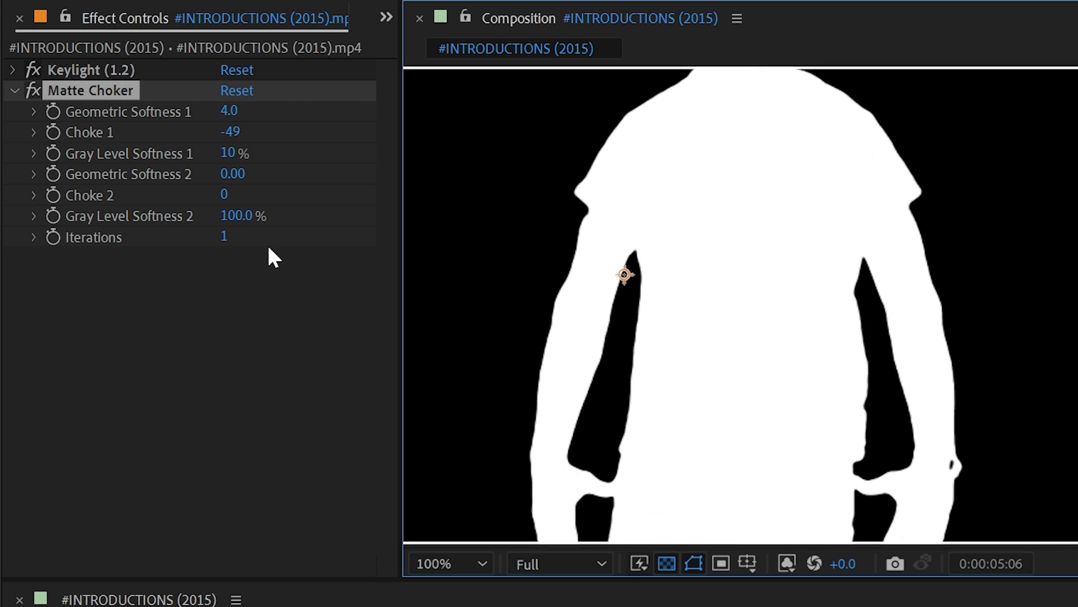
Set Matte Choker's Choke 1 to -101 and show the composition in RGB
{"action": "left_click_drag", "start_coordinate": [232, 132], "coordinate": [165, 128]}
{"action": "left_click_drag", "start_coordinate": [788, 408], "coordinate": [817, 327]}
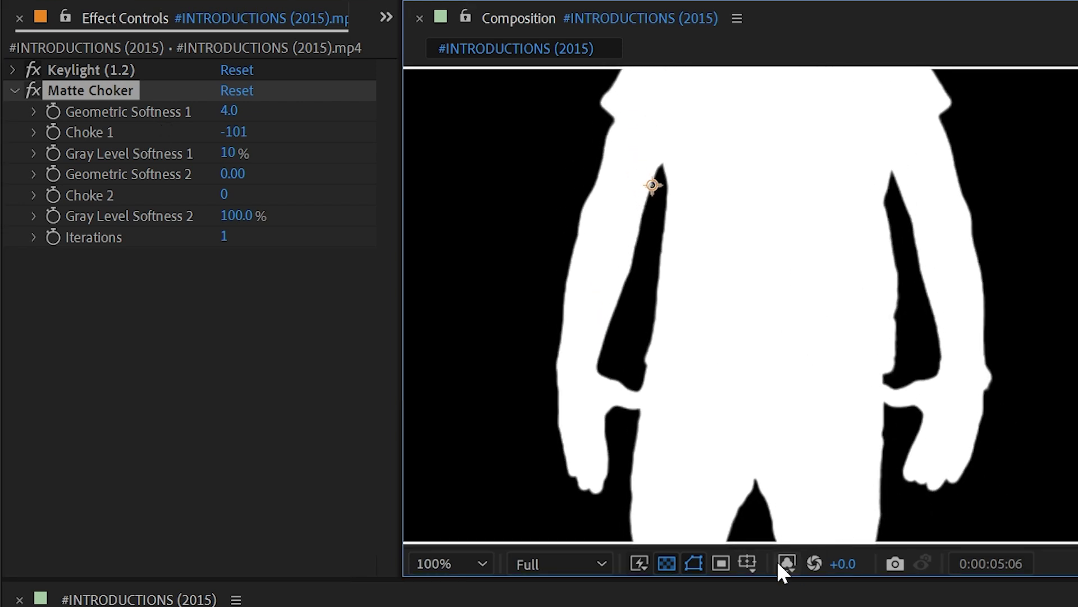
{"action": "left_click", "coordinate": [788, 571]}
{"action": "left_click", "coordinate": [794, 587]}
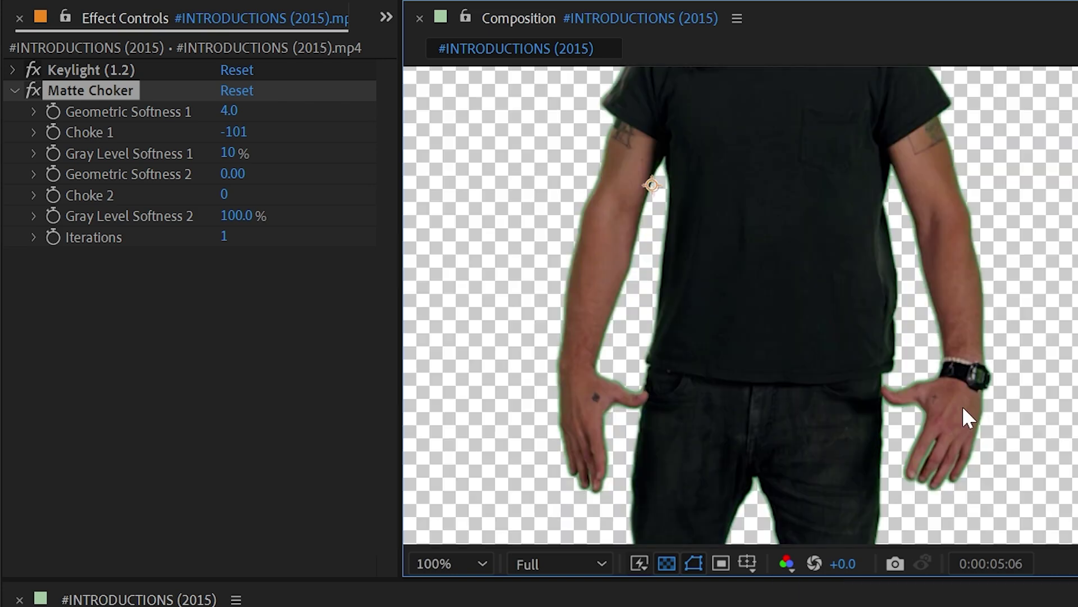
Set Geometric Softness 1 to 0 in Matte Choker and check the edges around the hand and watch
{"action": "scroll", "coordinate": [947, 409], "scroll_direction": "up", "scroll_amount": 2}
{"action": "left_click_drag", "start_coordinate": [1067, 534], "coordinate": [711, 197]}
{"action": "left_click_drag", "start_coordinate": [930, 433], "coordinate": [1077, 374]}
{"action": "scroll", "coordinate": [859, 305], "scroll_direction": "down", "scroll_amount": 1}
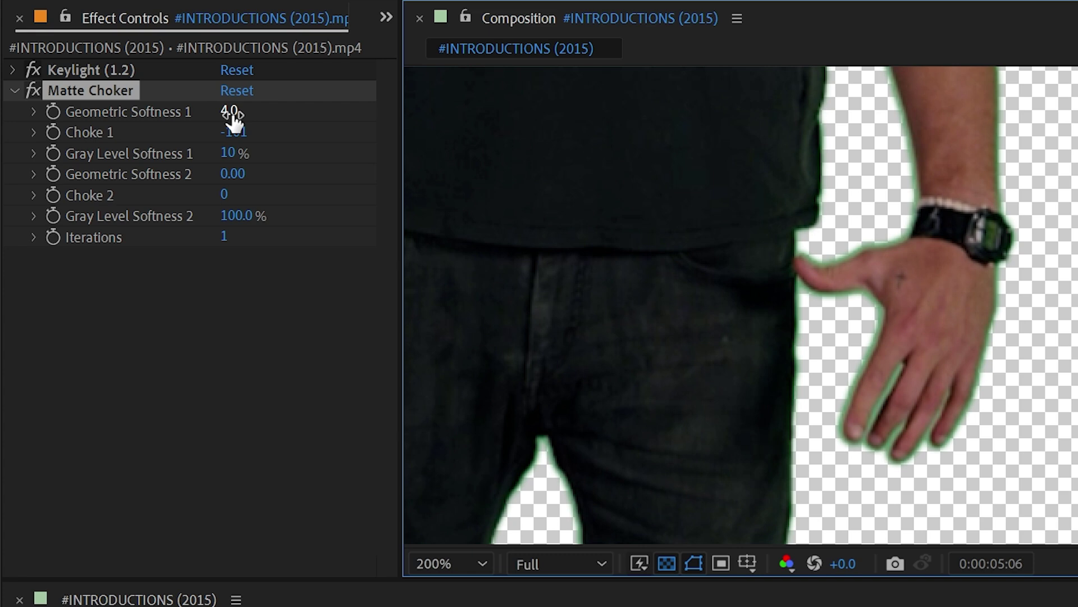
{"action": "left_click_drag", "start_coordinate": [232, 115], "coordinate": [141, 119]}
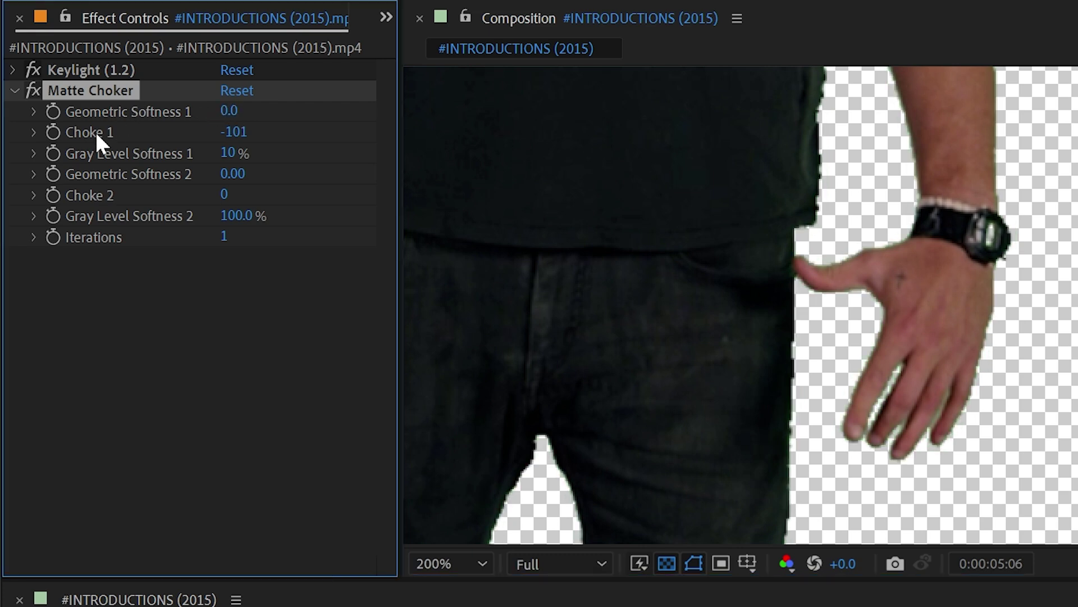
{"action": "left_click_drag", "start_coordinate": [1045, 235], "coordinate": [893, 246]}
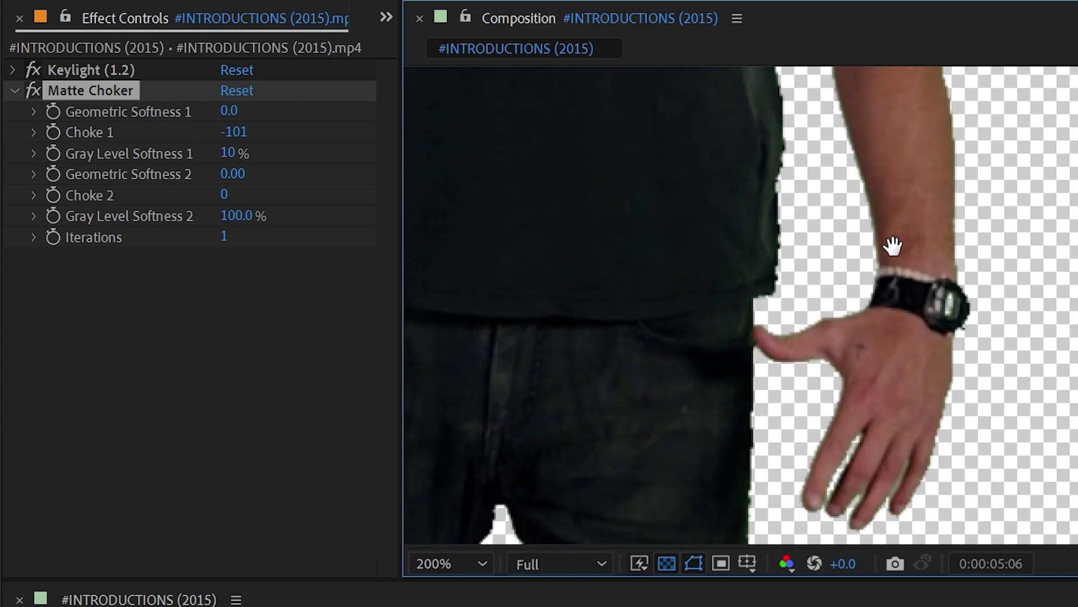
In the Alpha channel view, try Gray Level Softness 1 at 100% and set it back to 10%
{"action": "left_click", "coordinate": [796, 563]}
{"action": "left_click", "coordinate": [815, 606]}
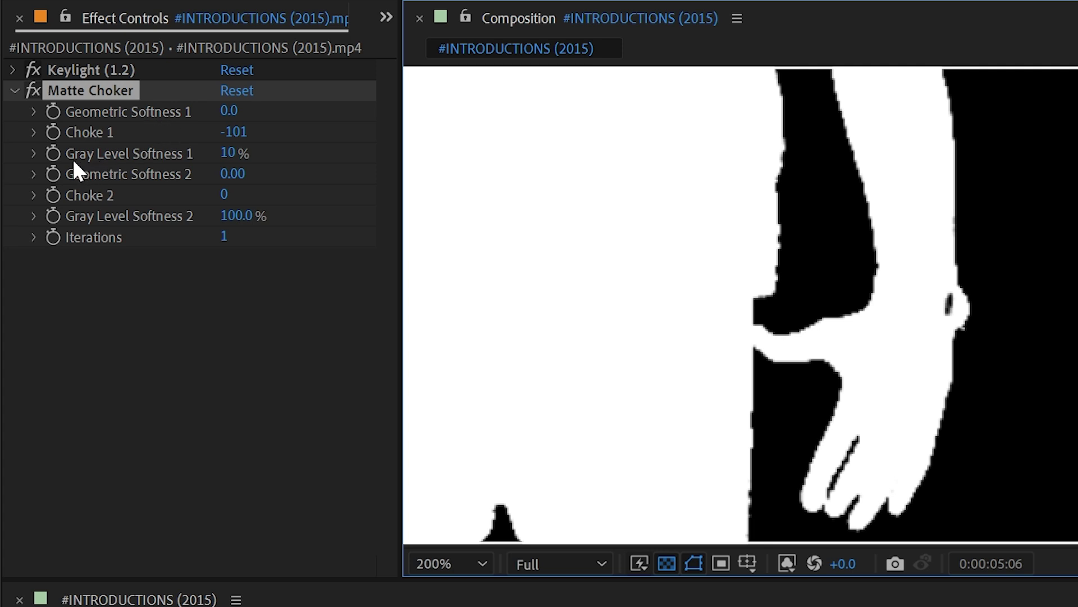
{"action": "left_click_drag", "start_coordinate": [225, 153], "coordinate": [366, 142]}
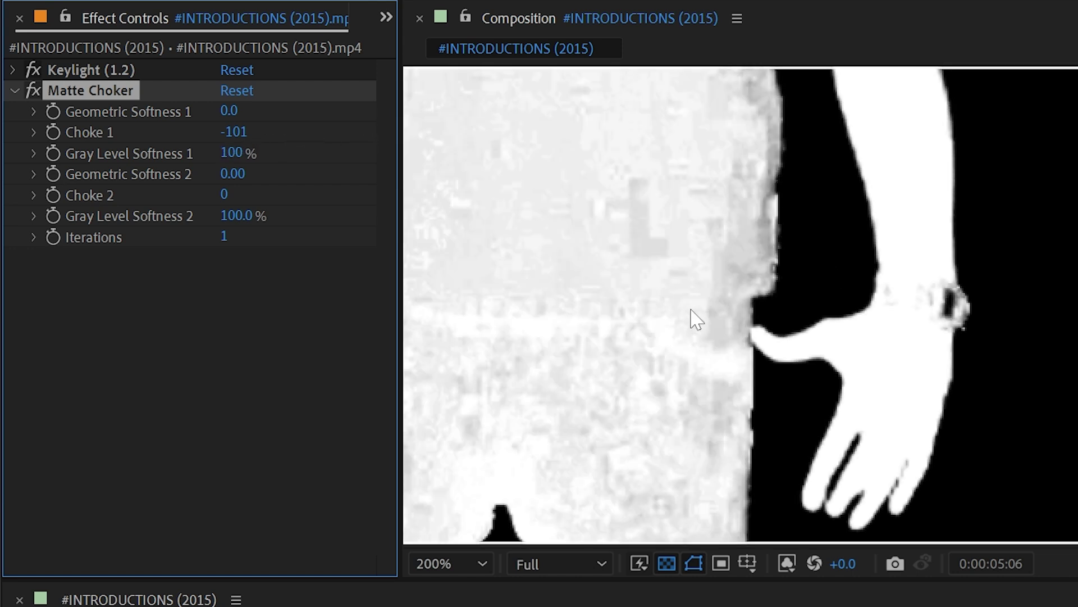
{"action": "left_click_drag", "start_coordinate": [238, 154], "coordinate": [129, 154]}
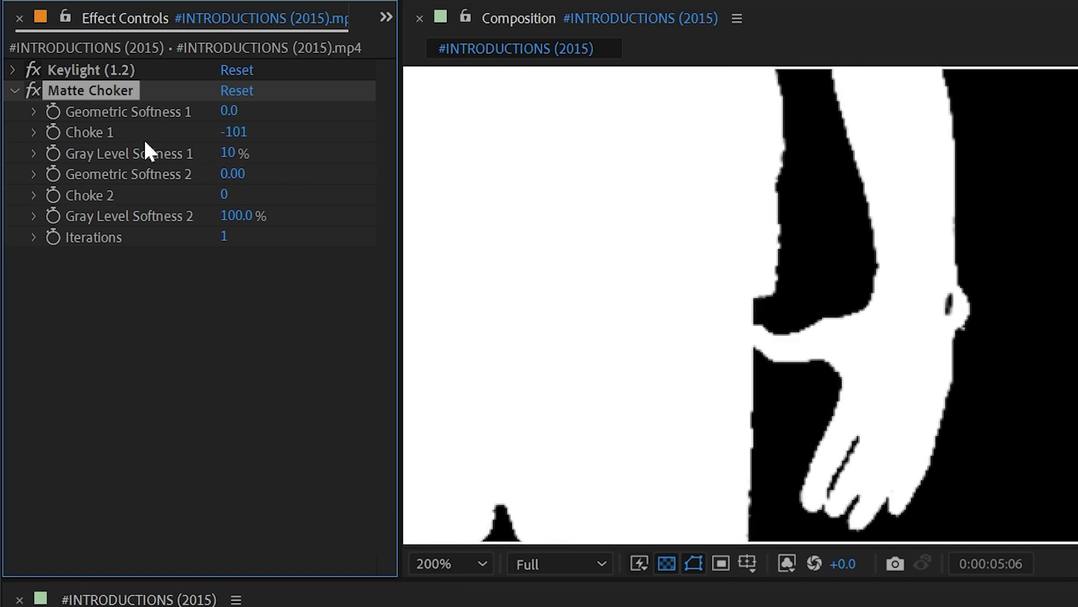
Set Matte Choker's Geometric Softness 1 to 4
{"action": "left_click", "coordinate": [232, 112]}
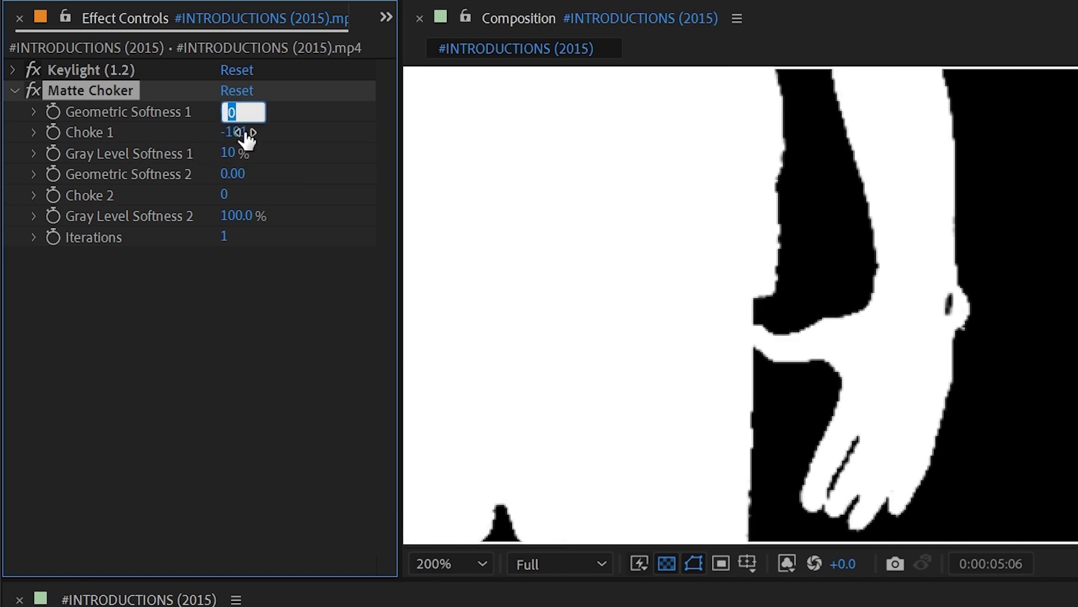
{"action": "type", "text": "4"}
{"action": "key", "text": "Return"}
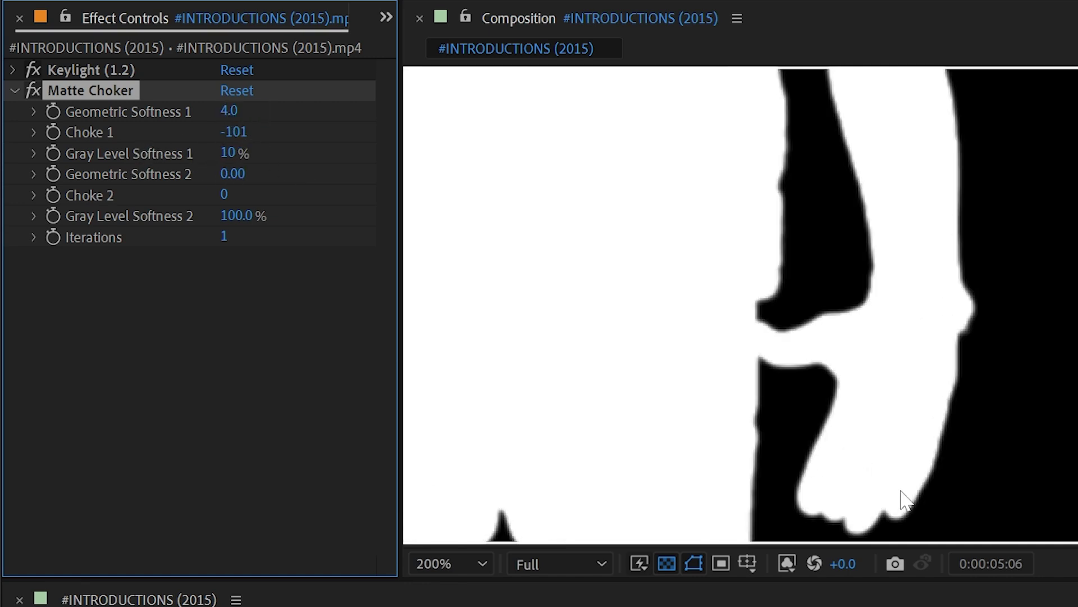
Set Geometric Softness 1 to 0.7 and Gray Level Softness 1 to 17%, showing the result in RGB
{"action": "left_click_drag", "start_coordinate": [229, 112], "coordinate": [165, 115]}
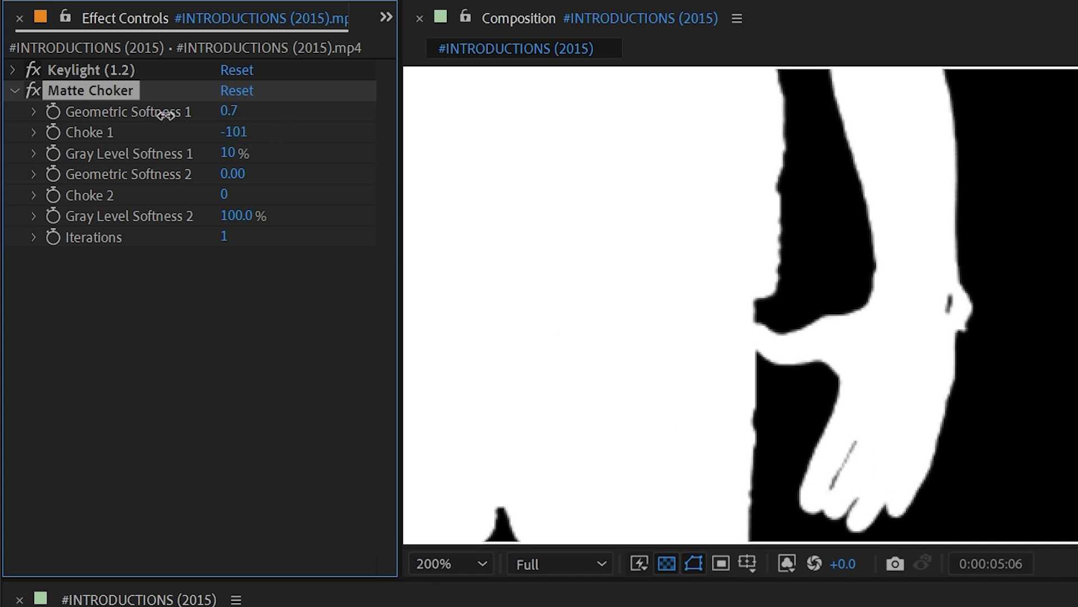
{"action": "left_click_drag", "start_coordinate": [243, 155], "coordinate": [254, 159]}
{"action": "scroll", "coordinate": [737, 263], "scroll_direction": "down", "scroll_amount": 1}
{"action": "left_click_drag", "start_coordinate": [708, 183], "coordinate": [724, 275]}
{"action": "left_click", "coordinate": [787, 557]}
{"action": "left_click", "coordinate": [816, 589]}
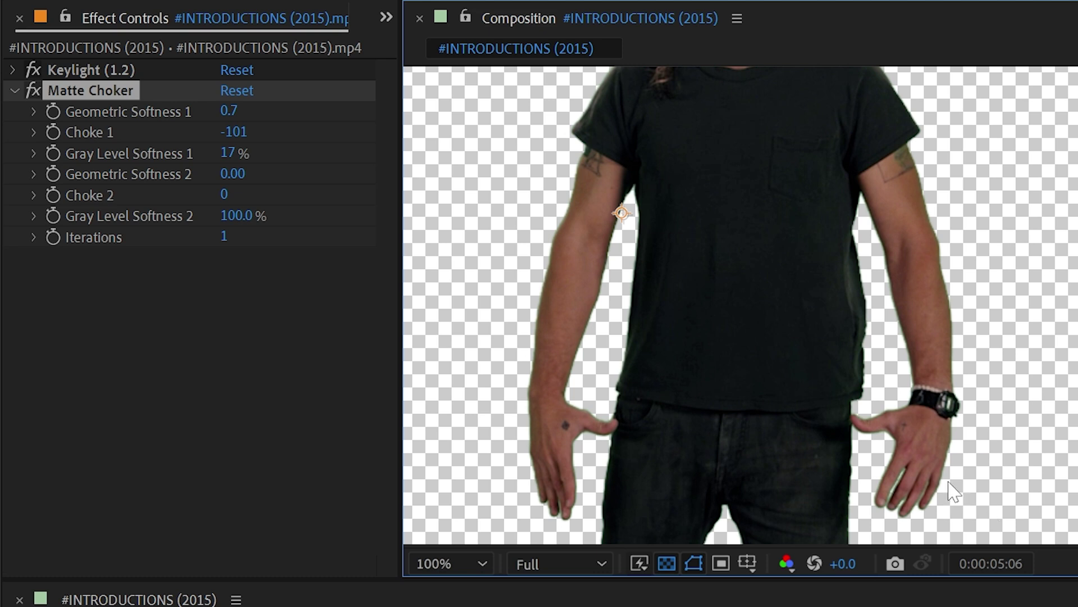
Set Matte Choker's Geometric Softness 2 to 0.7 and Gray Level Softness 2 to 17%
{"action": "scroll", "coordinate": [945, 477], "scroll_direction": "up", "scroll_amount": 1}
{"action": "left_click_drag", "start_coordinate": [945, 438], "coordinate": [954, 147]}
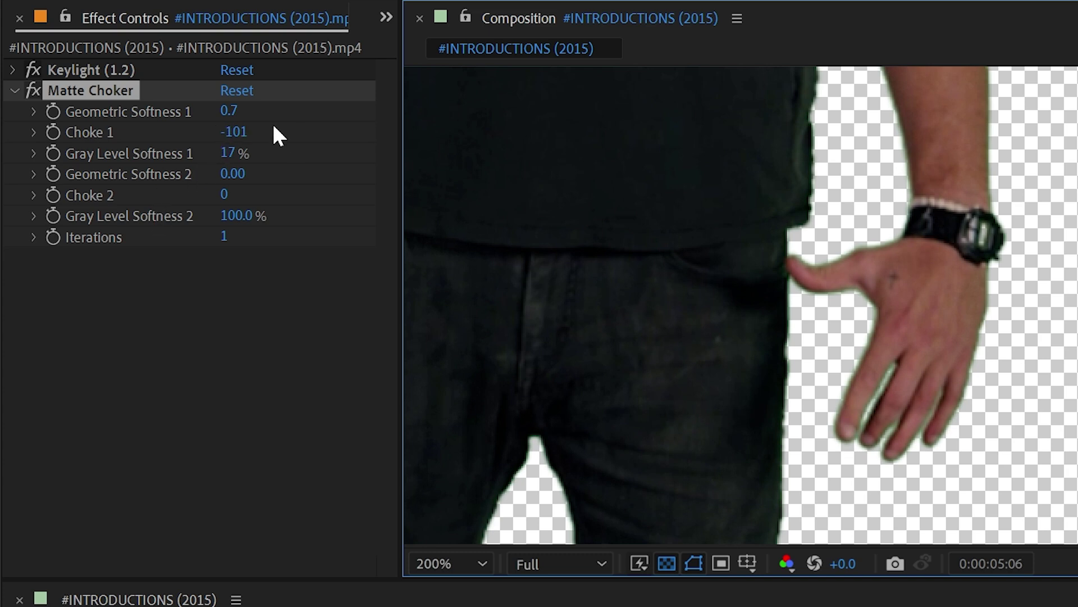
{"action": "left_click_drag", "start_coordinate": [238, 118], "coordinate": [239, 118]}
{"action": "left_click", "coordinate": [230, 110]}
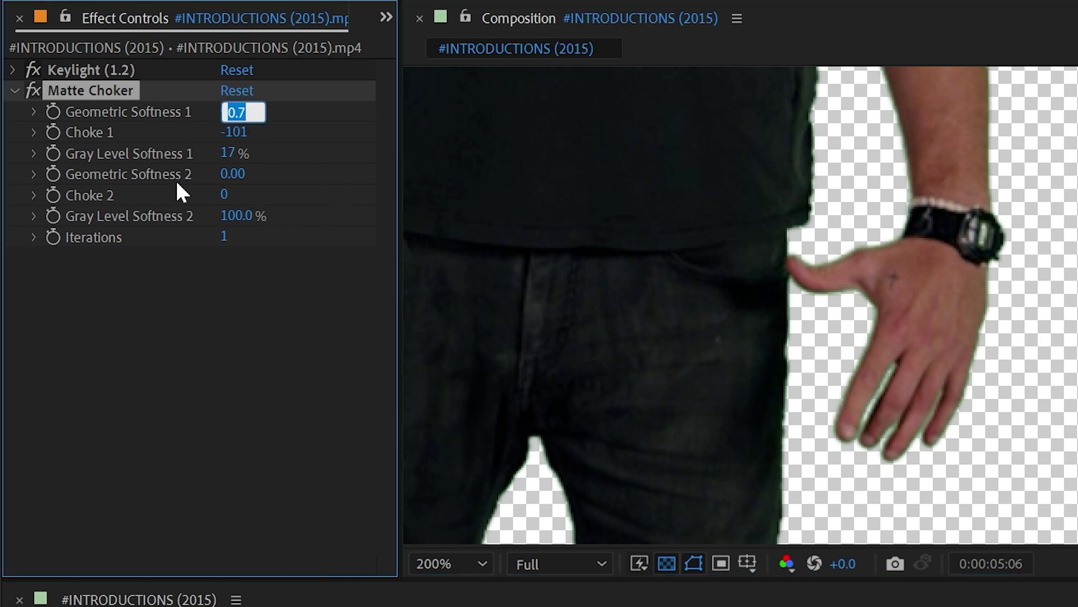
{"action": "left_click", "coordinate": [232, 174]}
{"action": "type", "text": "0.7"}
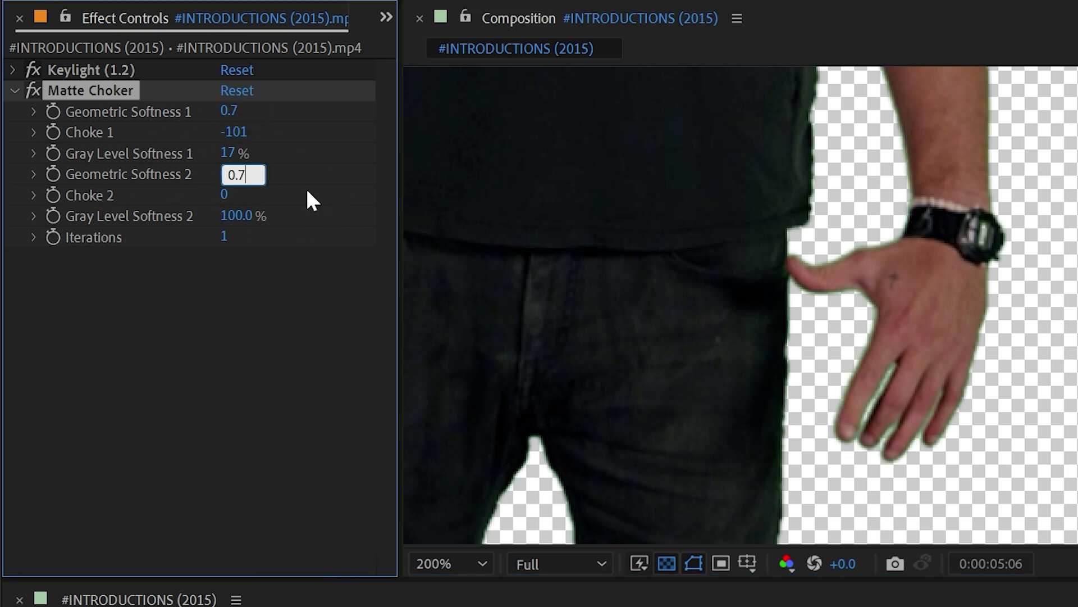
{"action": "left_click", "coordinate": [232, 153]}
{"action": "left_click", "coordinate": [236, 215]}
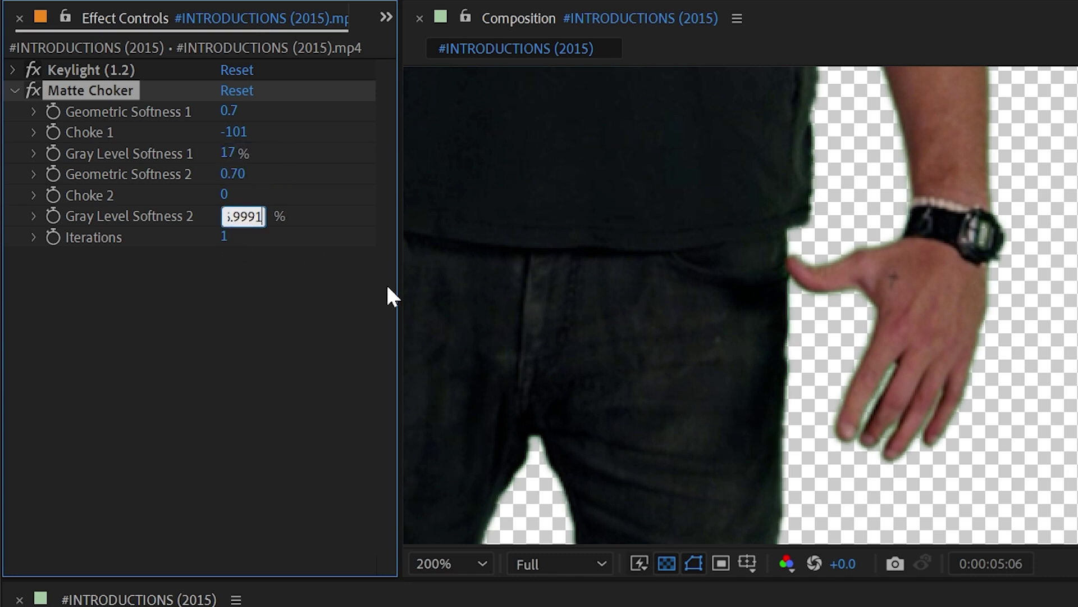
{"action": "key", "text": "Return"}
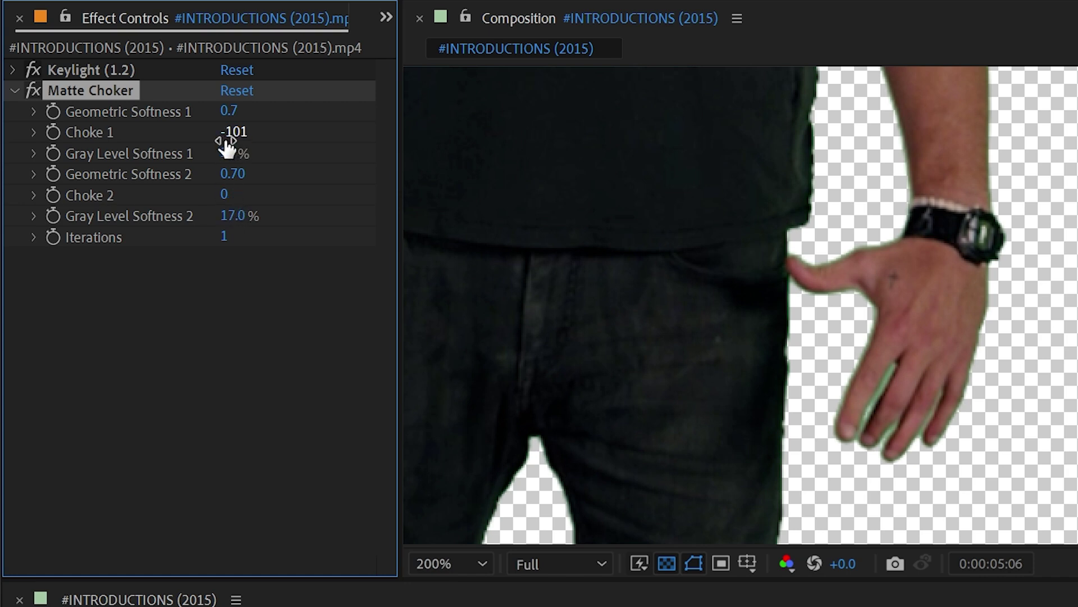
Set Matte Choker's Choke 2 to 101
{"action": "left_click", "coordinate": [225, 195]}
{"action": "type", "text": "101"}
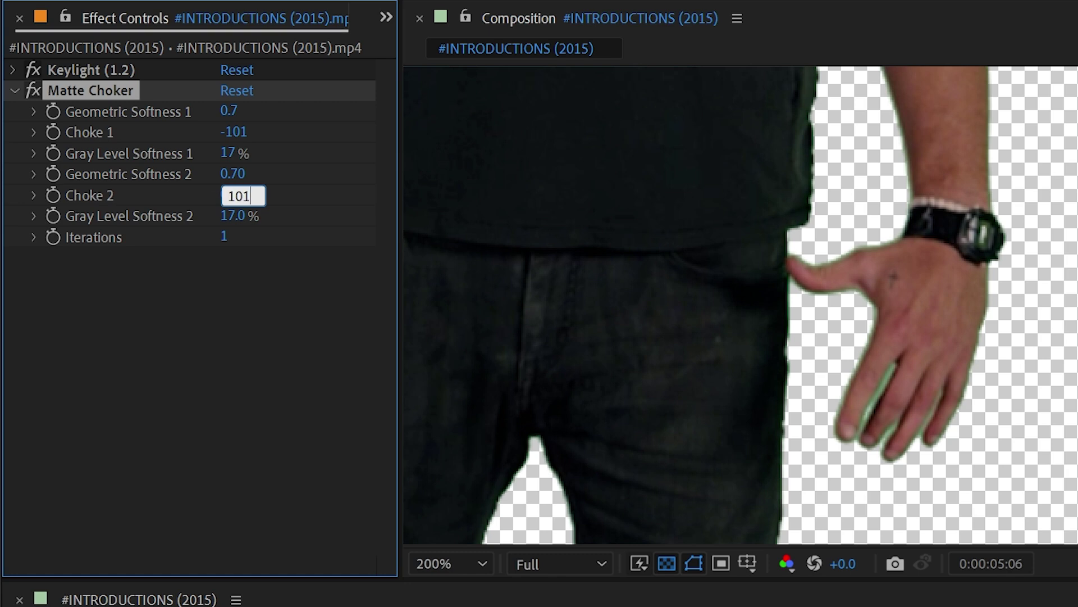
{"action": "key", "text": "Return"}
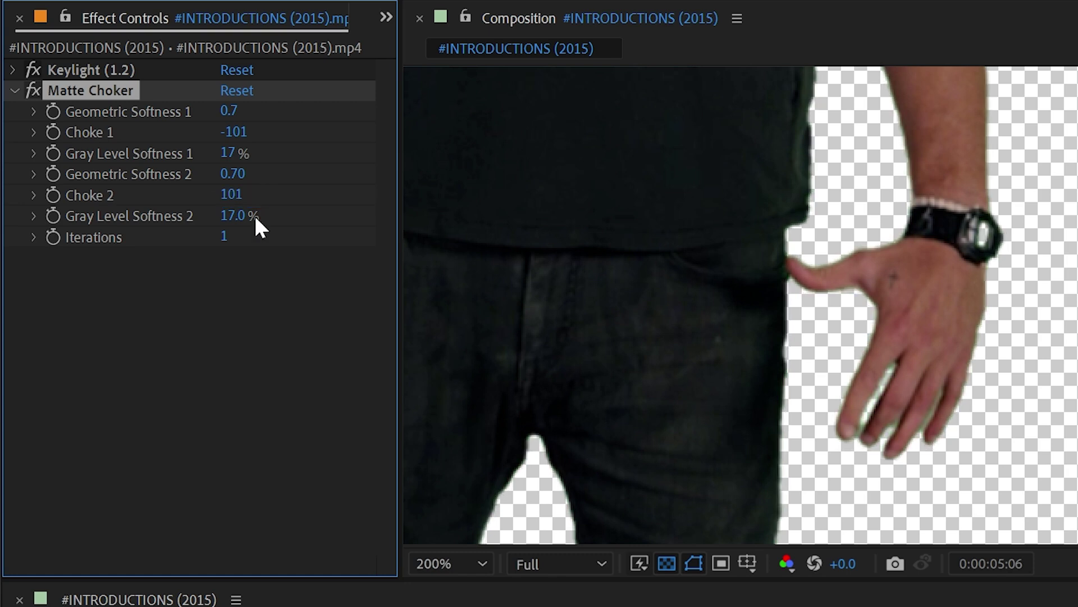
Compare the trousers and hand with Matte Choker toggled off and on
{"action": "left_click", "coordinate": [34, 89]}
{"action": "left_click", "coordinate": [33, 89]}
{"action": "left_click", "coordinate": [32, 89]}
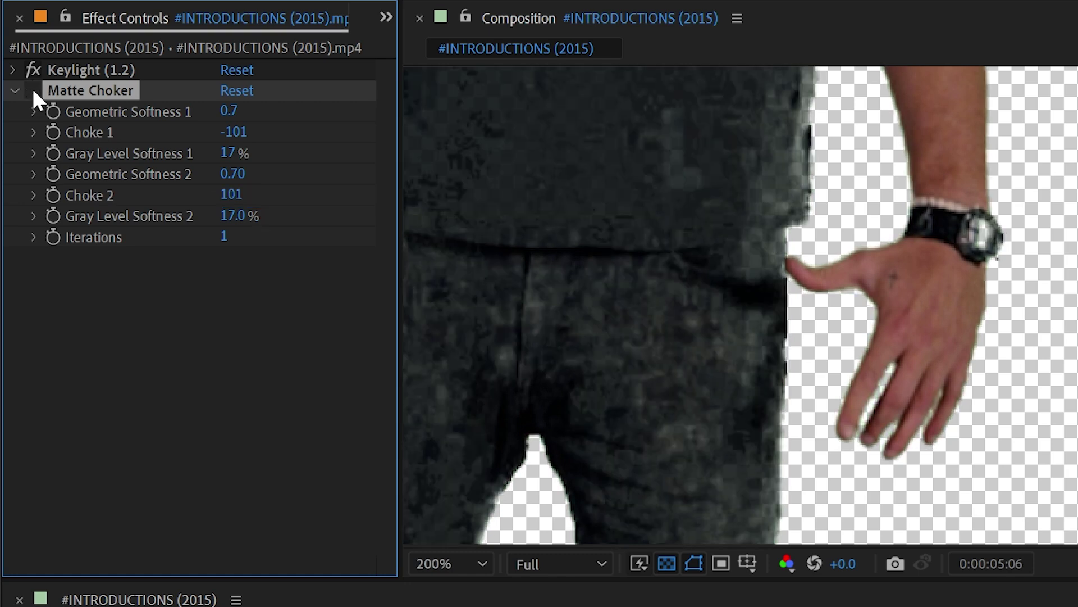
{"action": "left_click", "coordinate": [32, 89]}
{"action": "left_click", "coordinate": [32, 89]}
{"action": "left_click", "coordinate": [34, 90]}
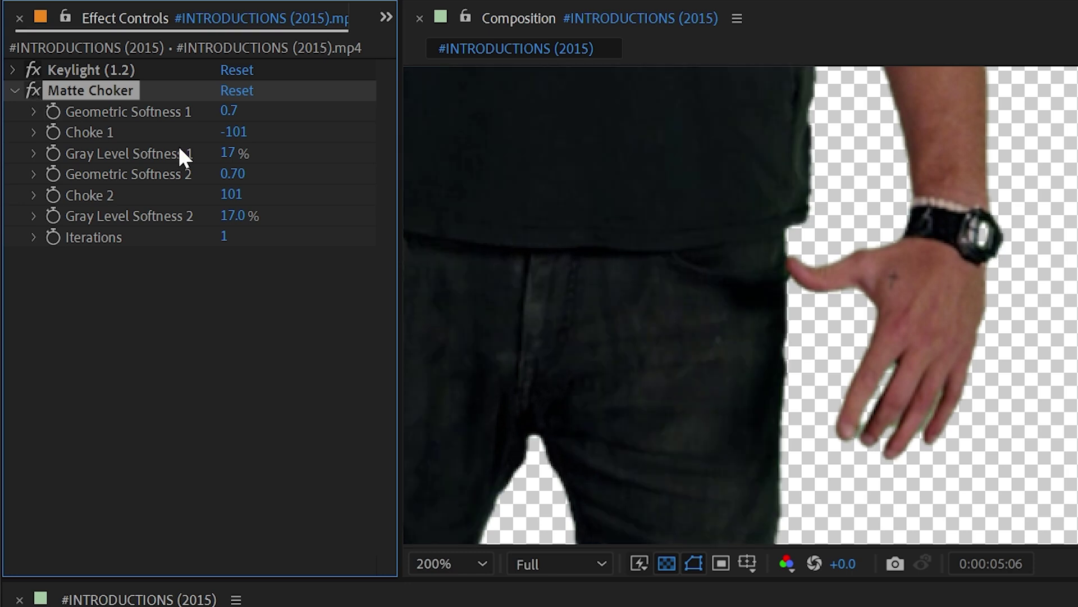
{"action": "left_click", "coordinate": [35, 91]}
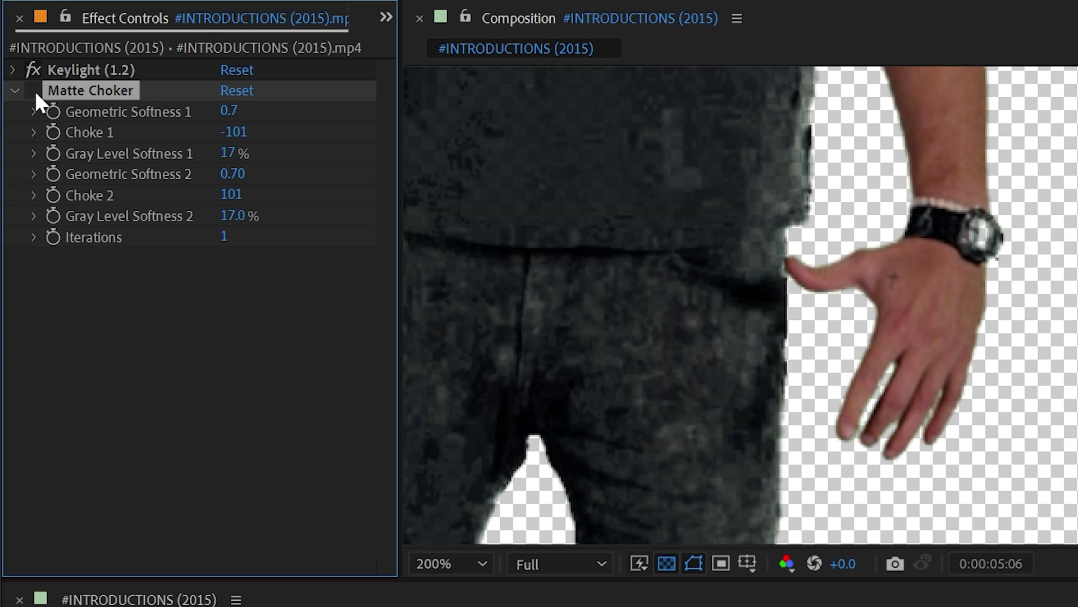
{"action": "left_click", "coordinate": [35, 91]}
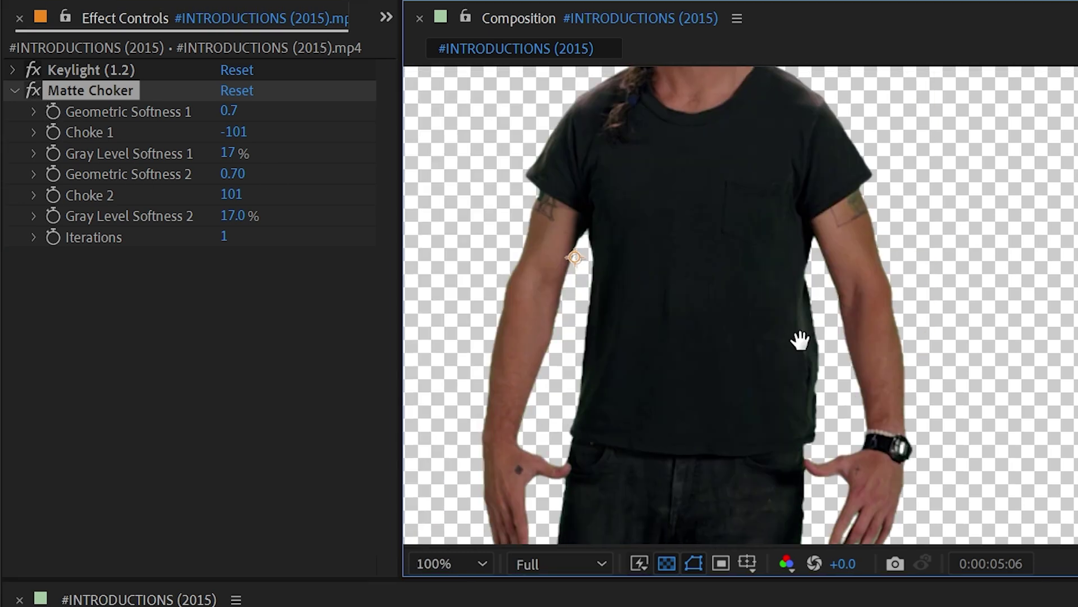
Compare the shirt sleeve and arm tattoo up close with Matte Choker switched off and on
{"action": "left_click_drag", "start_coordinate": [799, 339], "coordinate": [865, 472]}
{"action": "scroll", "coordinate": [794, 305], "scroll_direction": "up", "scroll_amount": 4}
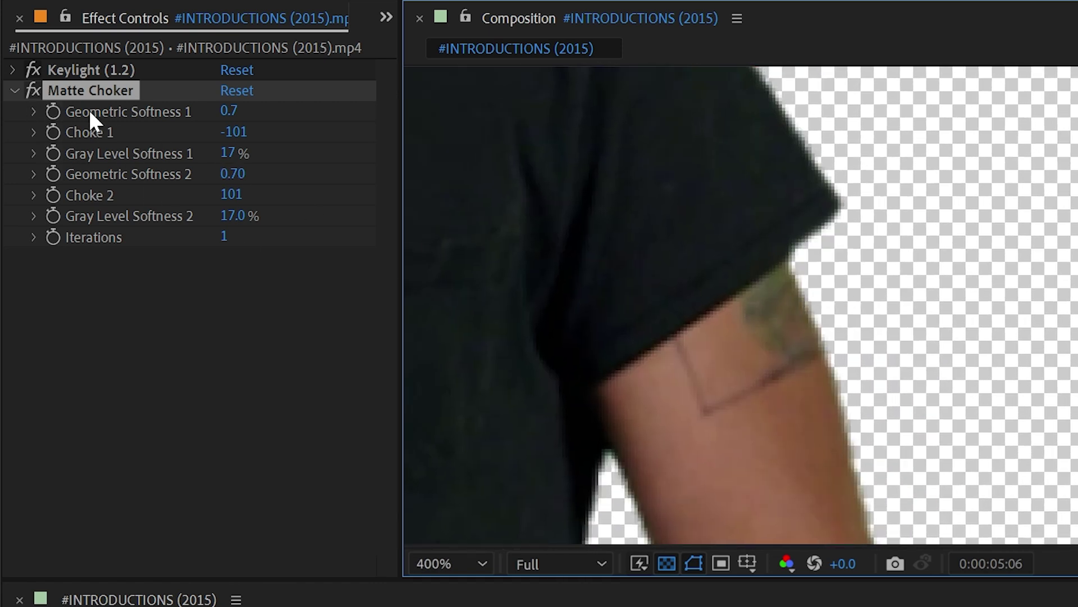
{"action": "left_click", "coordinate": [33, 87]}
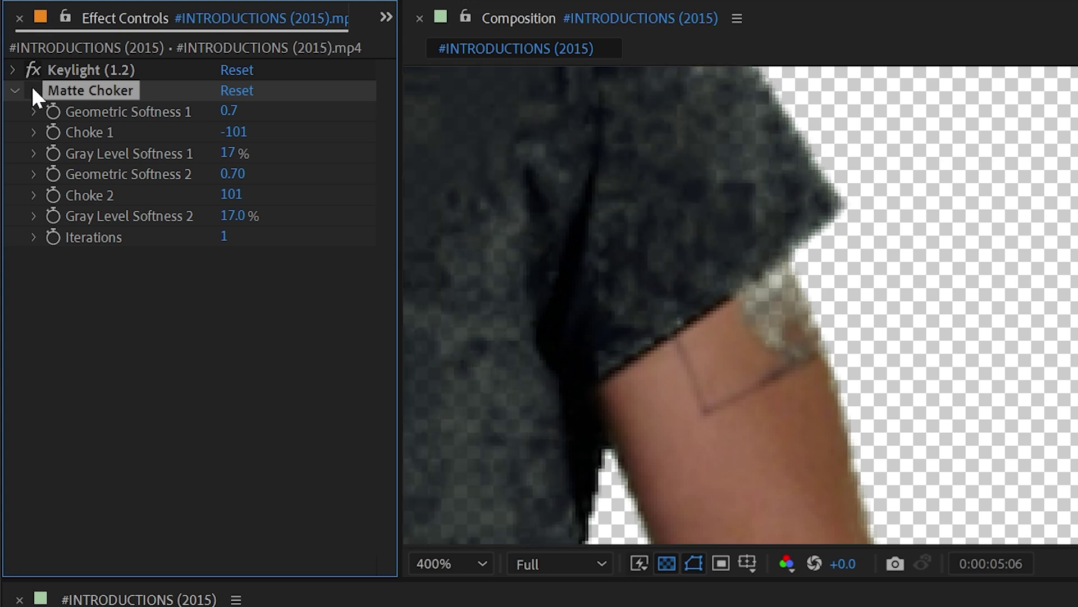
{"action": "left_click", "coordinate": [33, 88]}
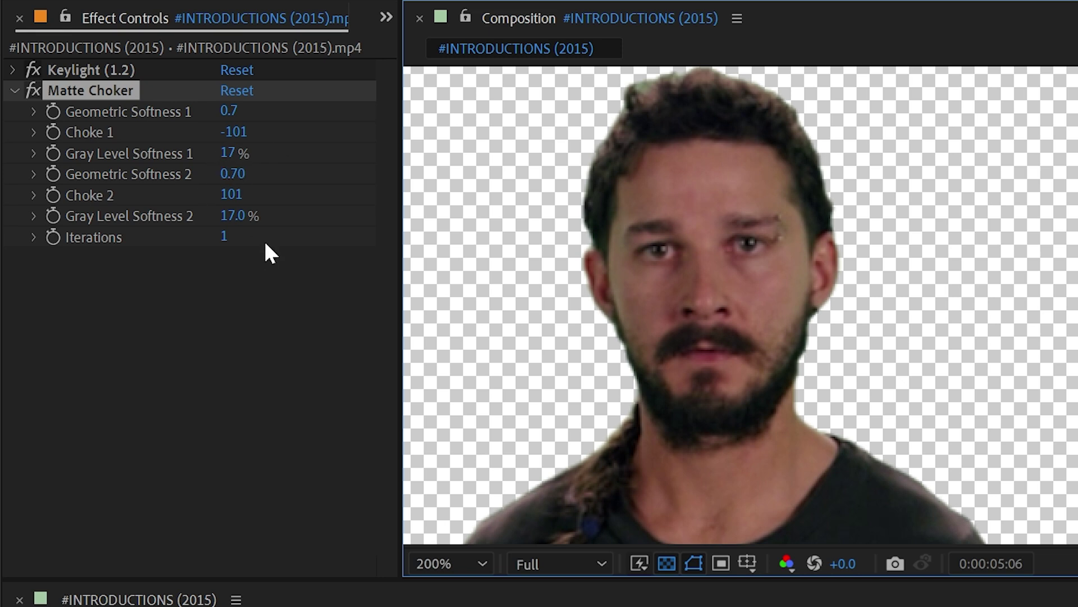
Try Matte Choker with Iterations set to 2 and check the edges around the head and hand
{"action": "left_click", "coordinate": [226, 237]}
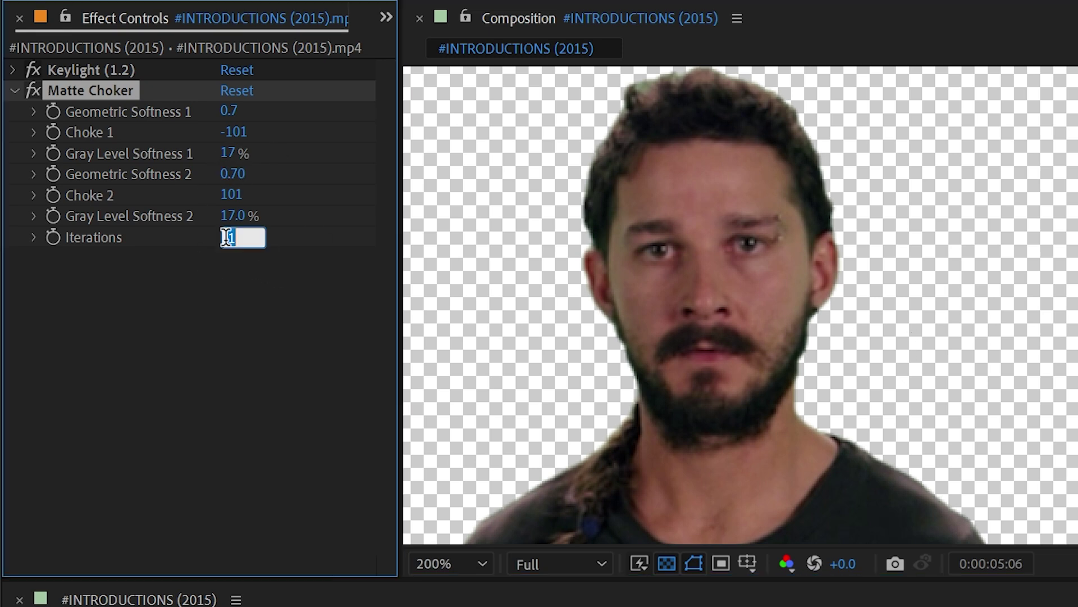
{"action": "key", "text": "Up"}
{"action": "left_click", "coordinate": [283, 326]}
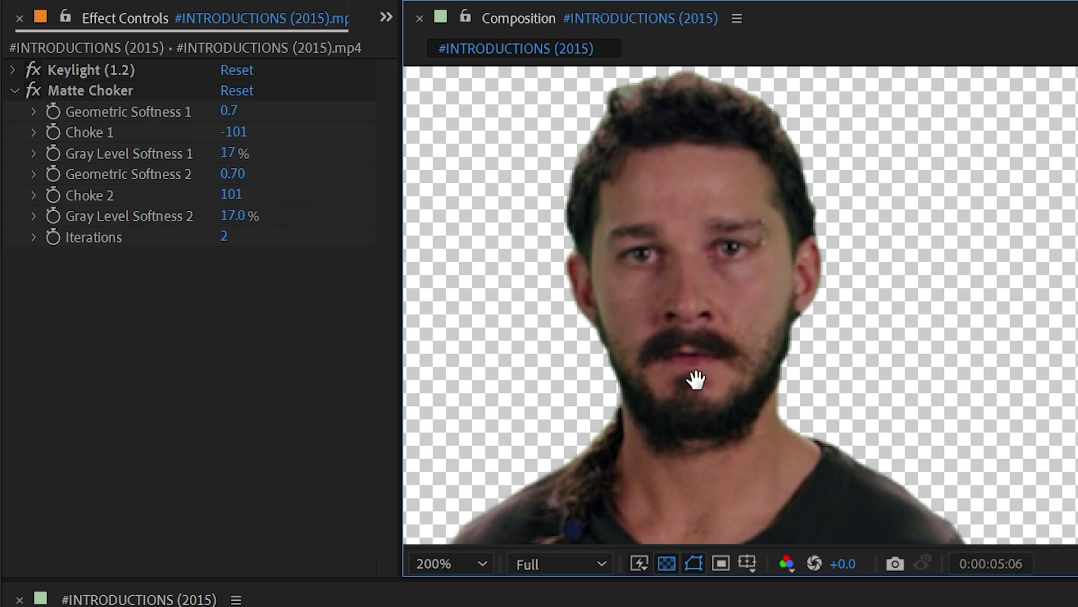
{"action": "scroll", "coordinate": [693, 378], "scroll_direction": "down", "scroll_amount": 10}
{"action": "left_click_drag", "start_coordinate": [856, 279], "coordinate": [898, 121]}
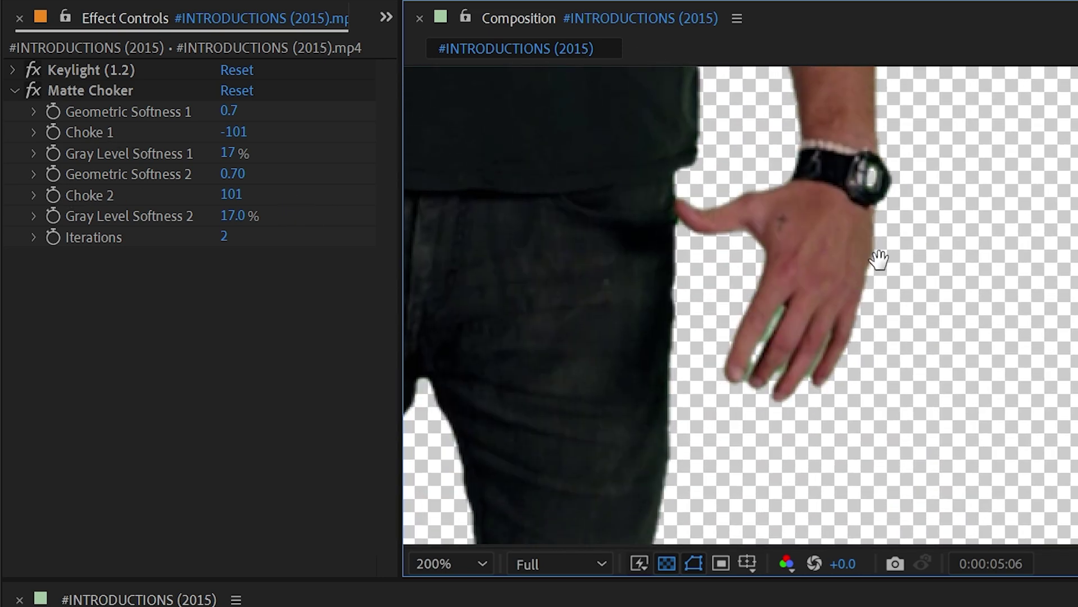
{"action": "left_click_drag", "start_coordinate": [879, 257], "coordinate": [910, 307]}
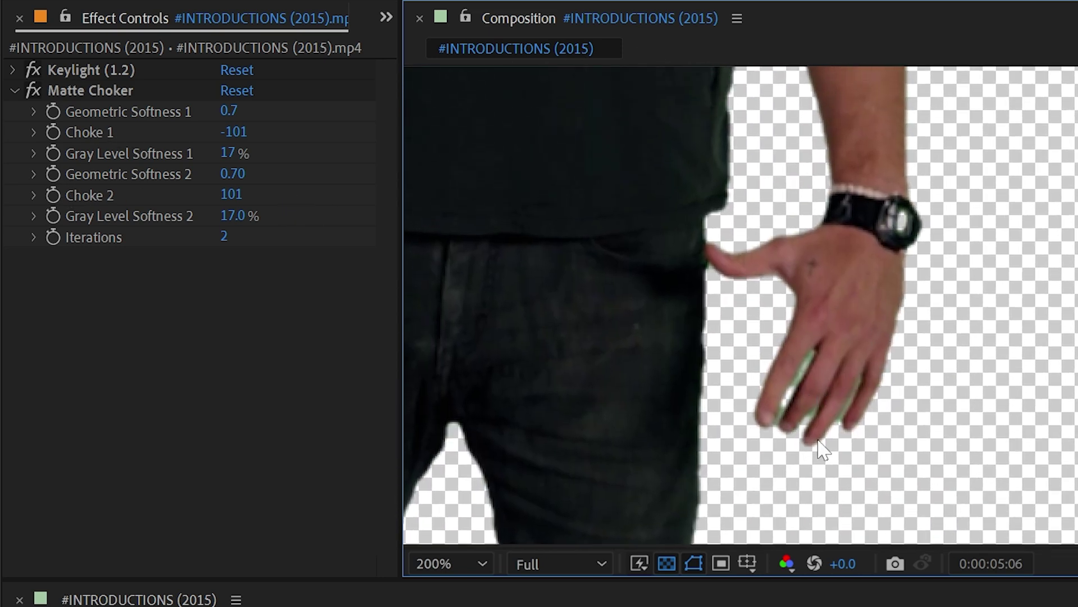
Raise Matte Choker's Iterations to 10
{"action": "left_click", "coordinate": [228, 237]}
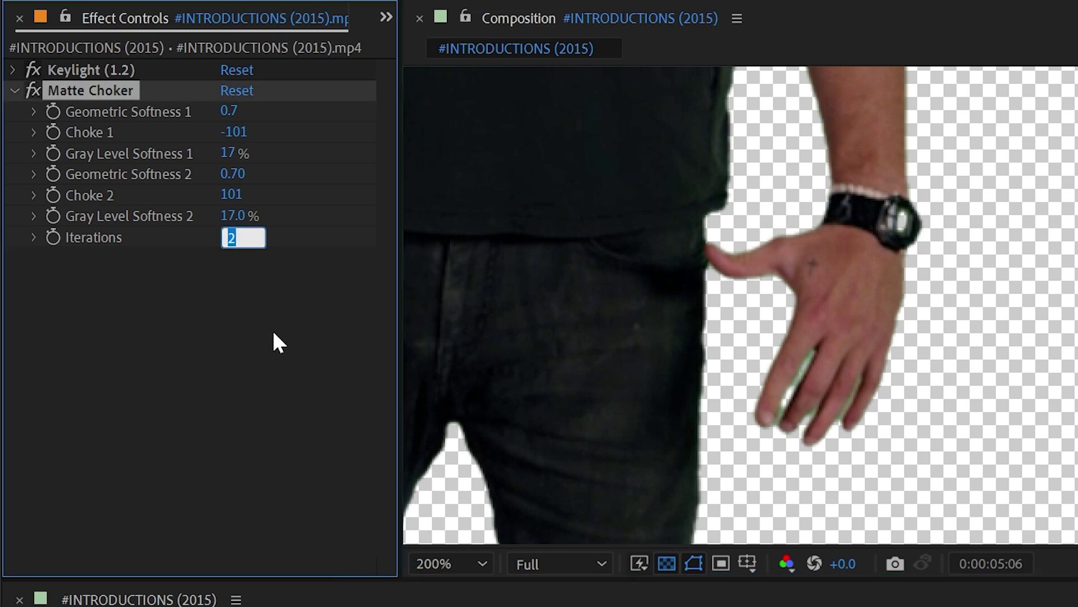
{"action": "key", "text": "Up"}
{"action": "key", "text": "Up"}
{"action": "key", "text": "Up"}
{"action": "key", "text": "Up"}
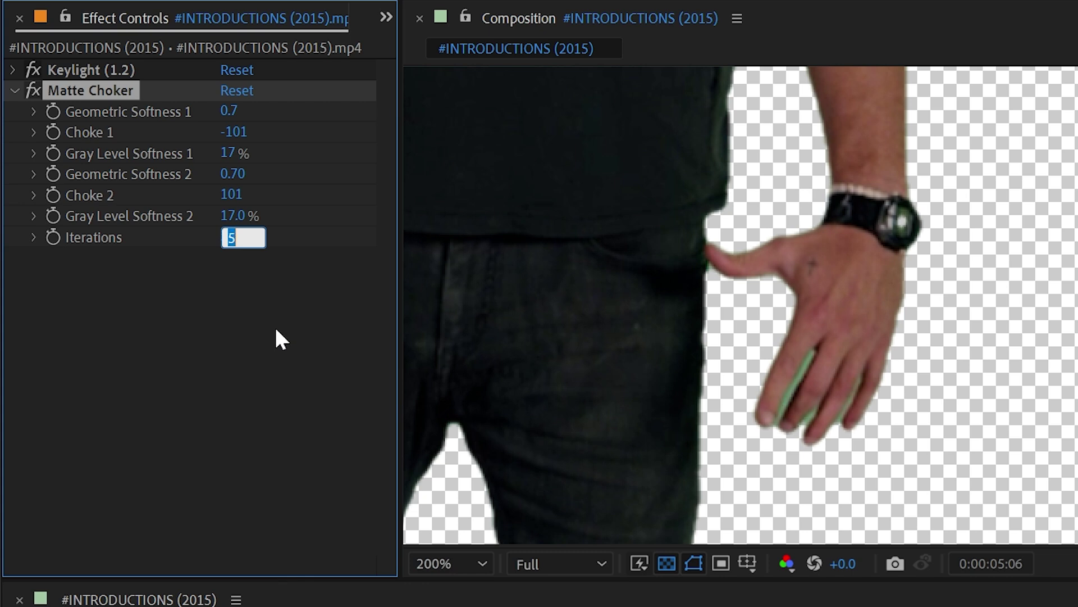
{"action": "key", "text": "Up"}
{"action": "key", "text": "Up"}
{"action": "key", "text": "Up"}
{"action": "key", "text": "Up"}
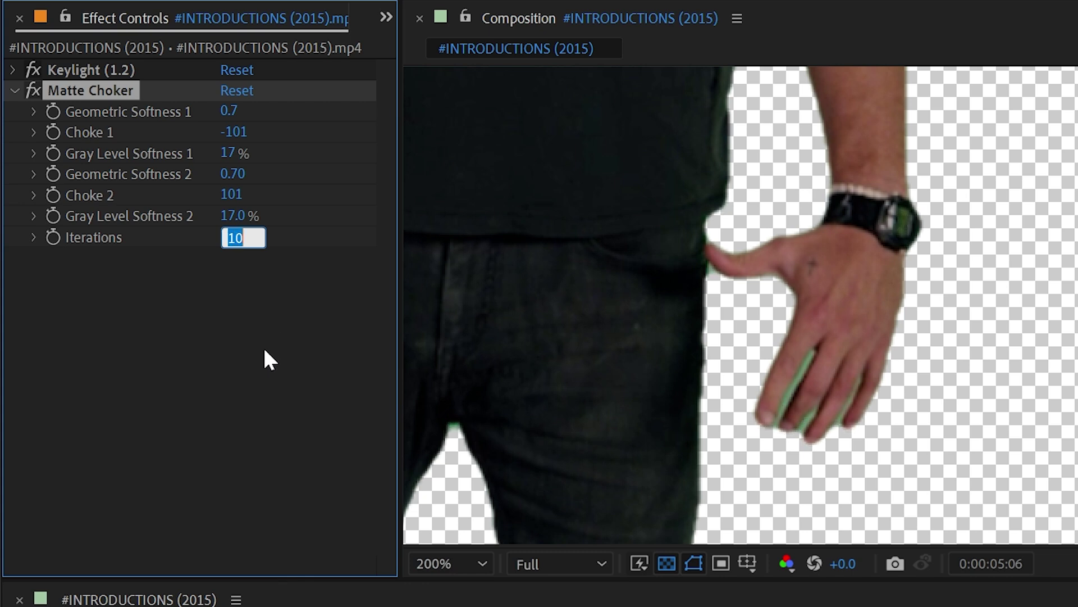
{"action": "left_click", "coordinate": [219, 346]}
Inspect the gaps between the fingers up close and briefly play the clip to check the edges in motion
{"action": "scroll", "coordinate": [720, 248], "scroll_direction": "down", "scroll_amount": 1}
{"action": "left_click_drag", "start_coordinate": [677, 171], "coordinate": [777, 202]}
{"action": "scroll", "coordinate": [915, 212], "scroll_direction": "up", "scroll_amount": 4}
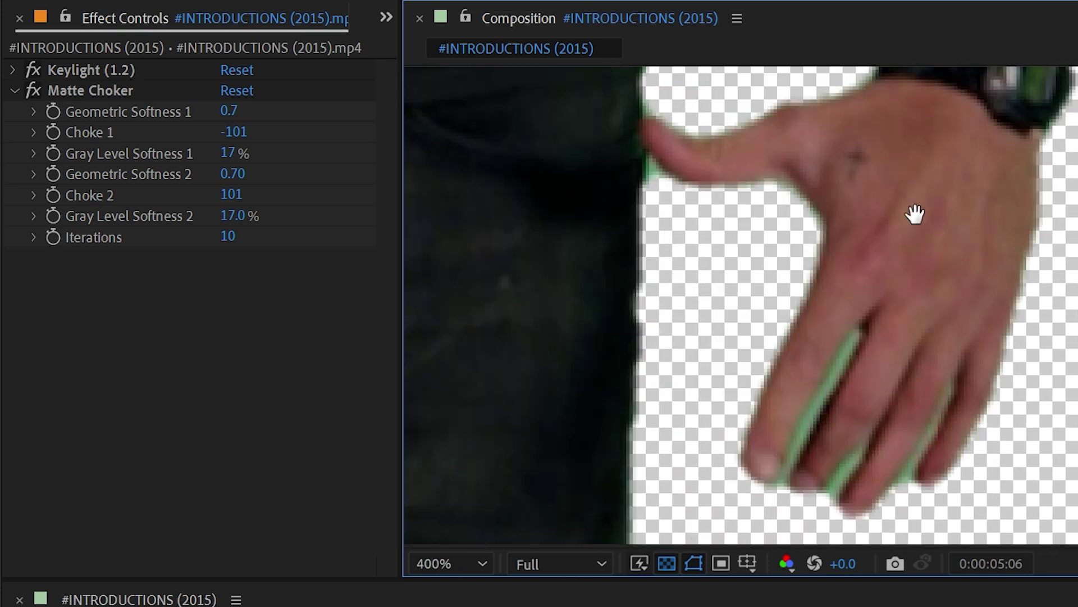
{"action": "scroll", "coordinate": [847, 248], "scroll_direction": "down", "scroll_amount": 2}
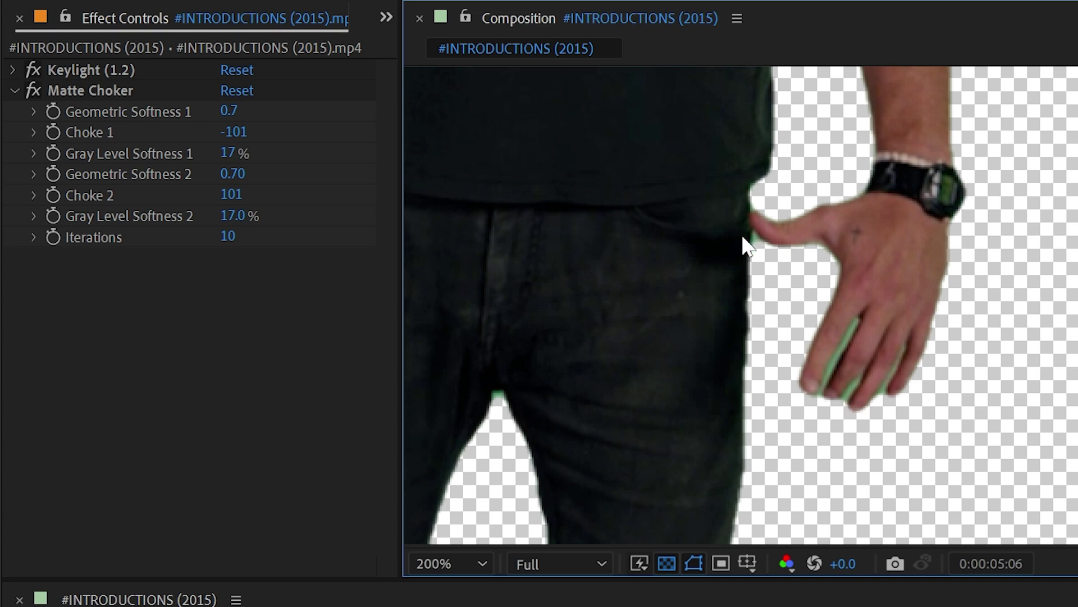
{"action": "key", "text": "space"}
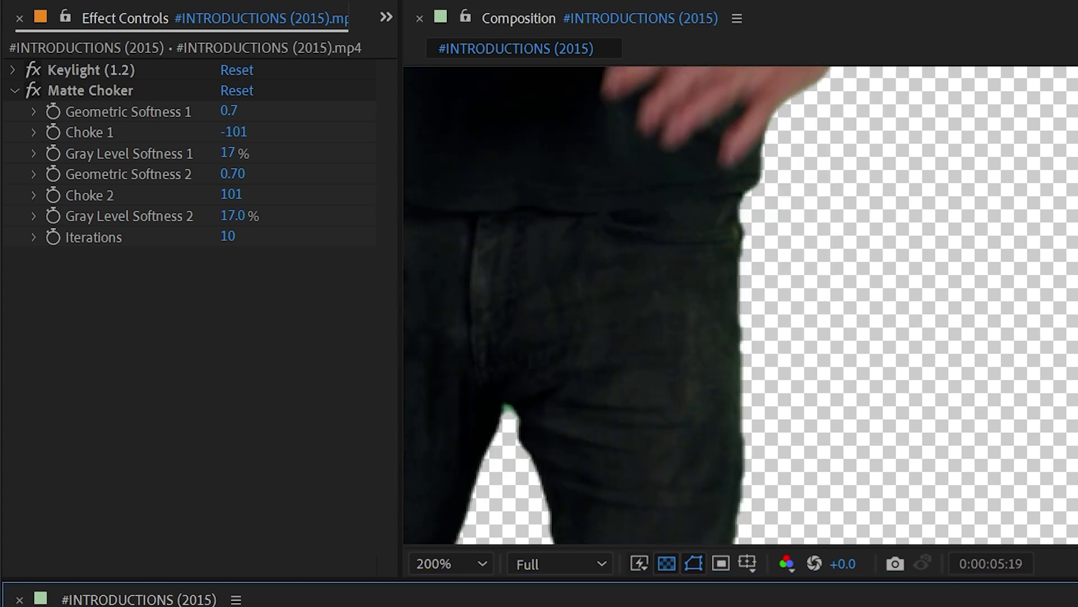
{"action": "key", "text": "space"}
Duplicate the Keylight effect and place the copy below Matte Choker
{"action": "left_click", "coordinate": [90, 71]}
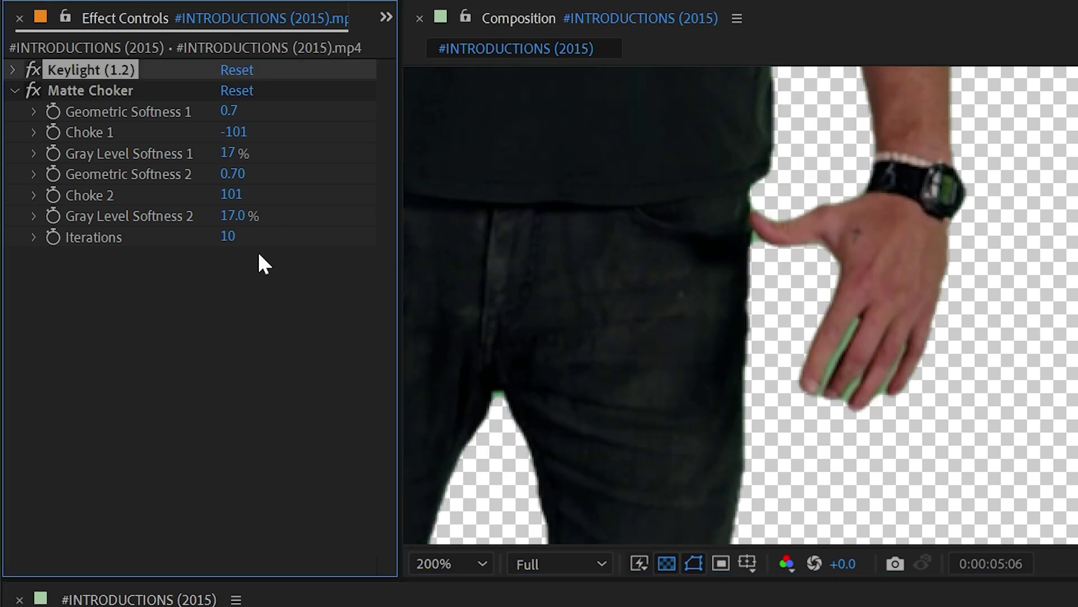
{"action": "key", "text": "ctrl+d"}
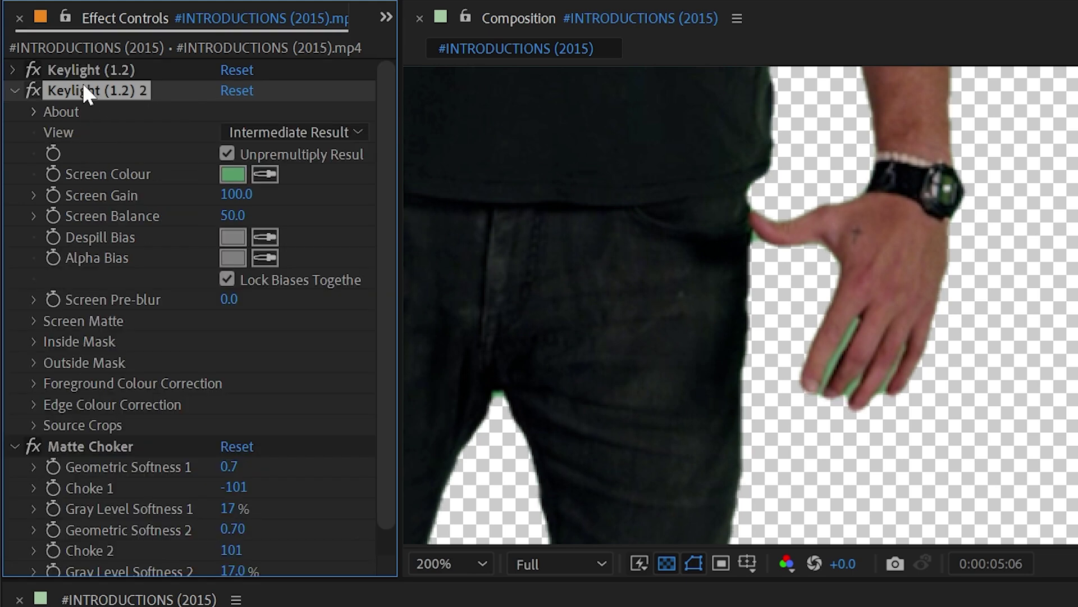
{"action": "left_click", "coordinate": [13, 90]}
{"action": "left_click", "coordinate": [11, 108]}
{"action": "left_click_drag", "start_coordinate": [86, 92], "coordinate": [250, 136]}
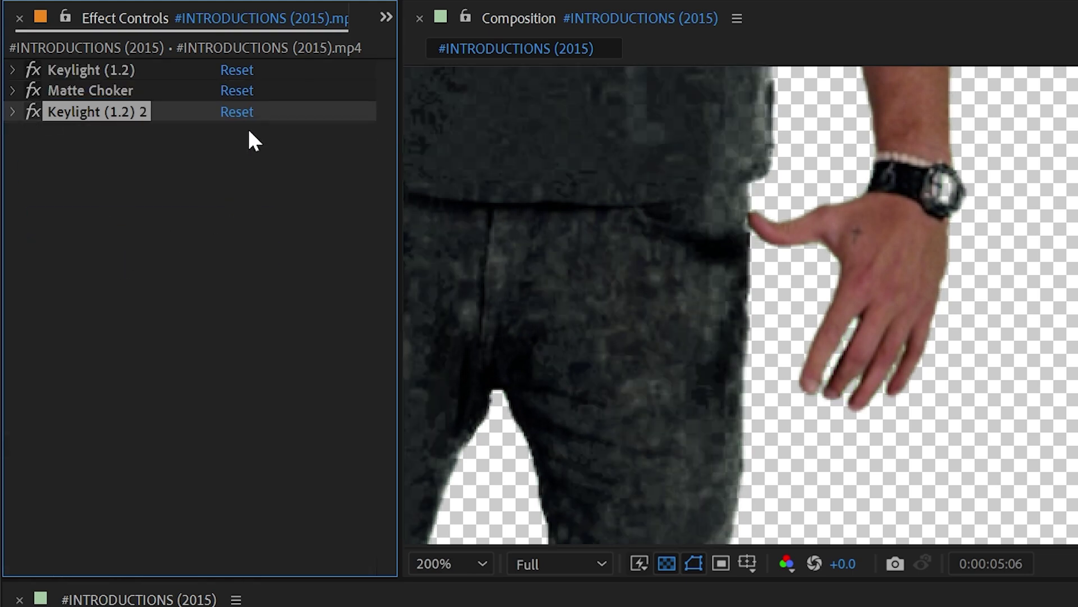
Reset the second Keylight and sample the leftover green between the fingers as its Screen Colour
{"action": "left_click", "coordinate": [12, 111]}
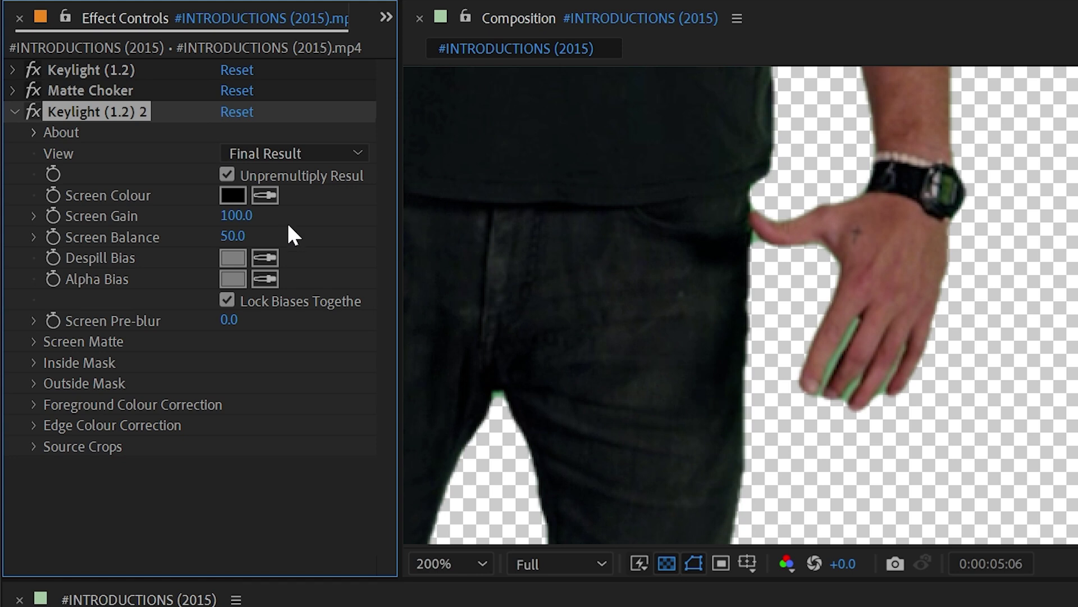
{"action": "left_click", "coordinate": [263, 195]}
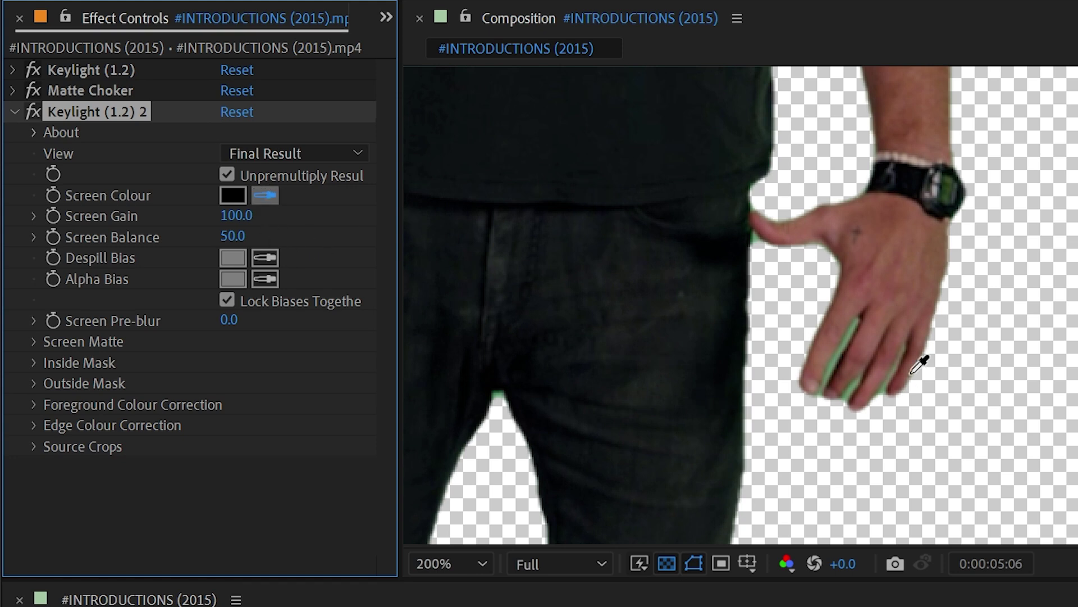
{"action": "left_click", "coordinate": [854, 388]}
{"action": "scroll", "coordinate": [906, 381], "scroll_direction": "up", "scroll_amount": 2}
{"action": "scroll", "coordinate": [821, 290], "scroll_direction": "down", "scroll_amount": 1}
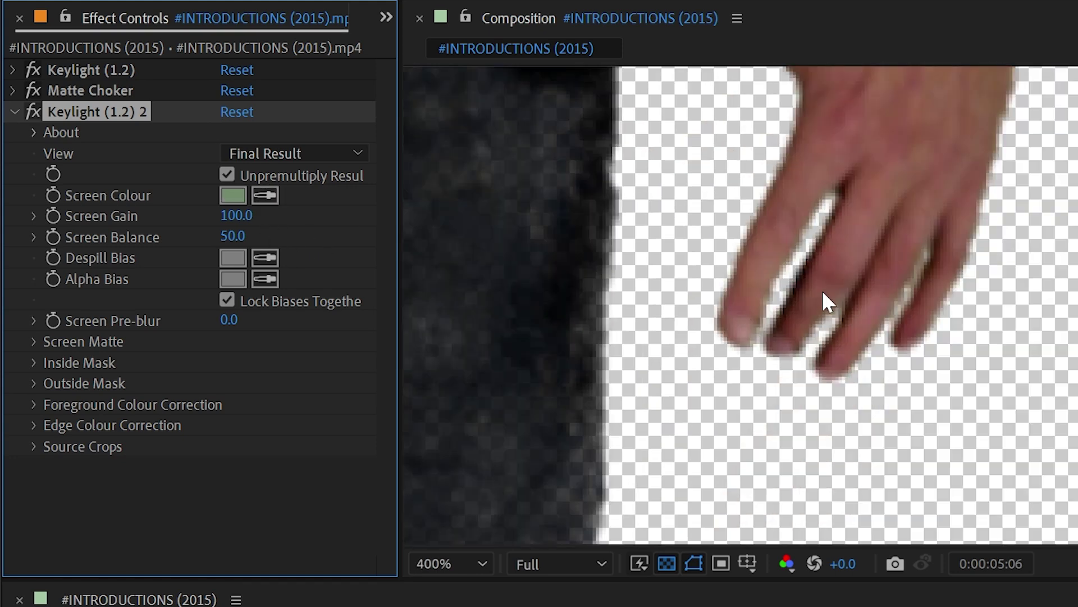
In the second Keylight's Screen Matte, set Clip White to 67 and Replace Method to Hard Colour
{"action": "left_click", "coordinate": [33, 341]}
{"action": "mouse_move", "coordinate": [207, 380]}
{"action": "left_mouse_down"}
{"action": "mouse_move", "coordinate": [181, 381]}
{"action": "mouse_move", "coordinate": [218, 380]}
{"action": "mouse_move", "coordinate": [198, 381]}
{"action": "left_mouse_up"}
{"action": "scroll", "coordinate": [627, 256], "scroll_direction": "down", "scroll_amount": 2}
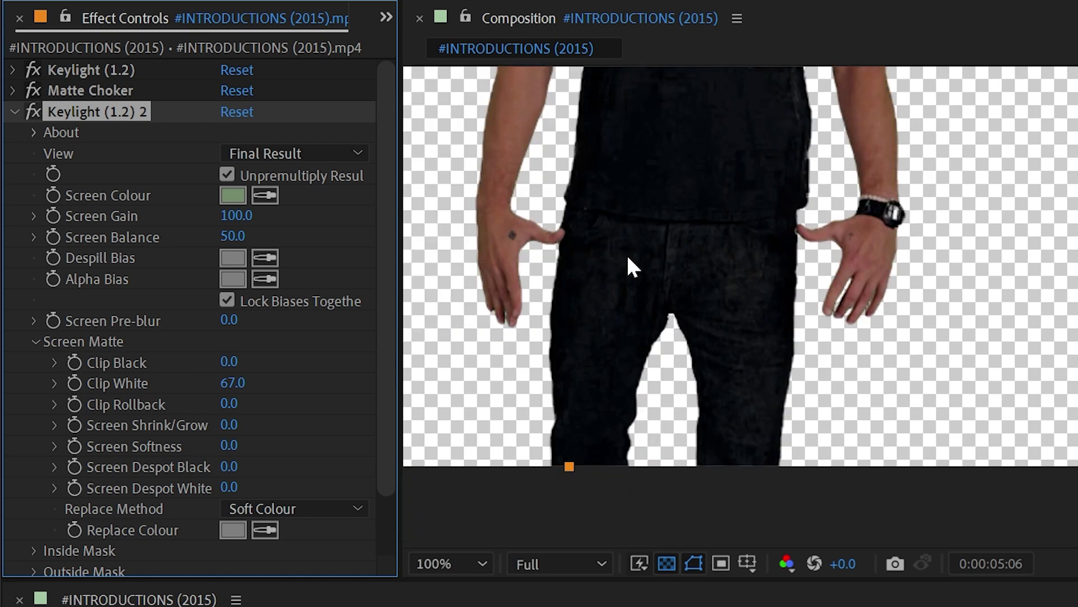
{"action": "left_click", "coordinate": [292, 508]}
{"action": "left_click", "coordinate": [288, 583]}
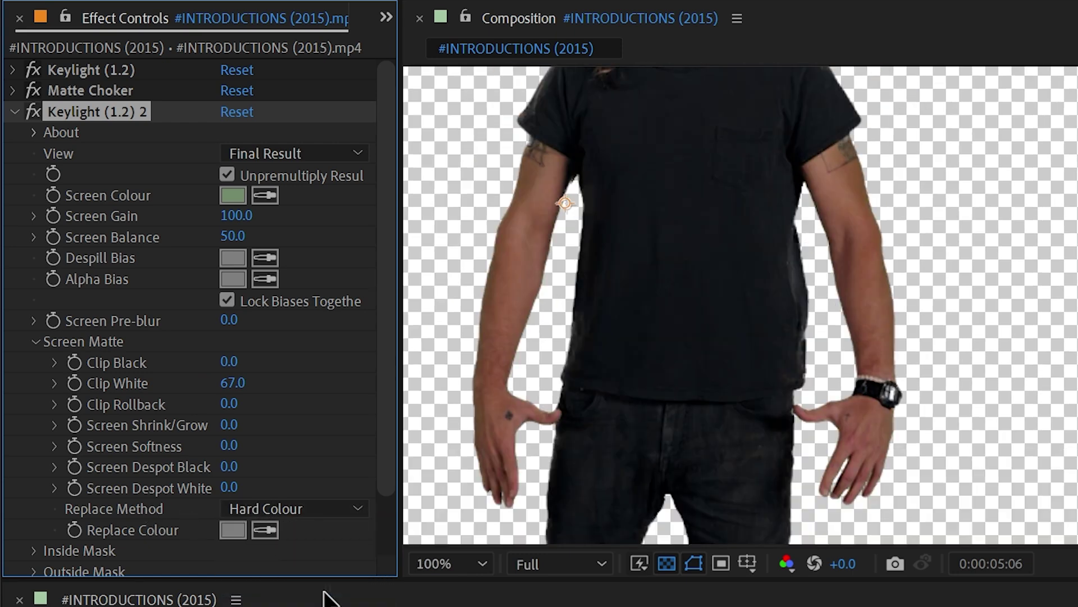
Toggle the second Keylight to compare the result, and check the head, shoulders and arms
{"action": "left_click", "coordinate": [30, 111]}
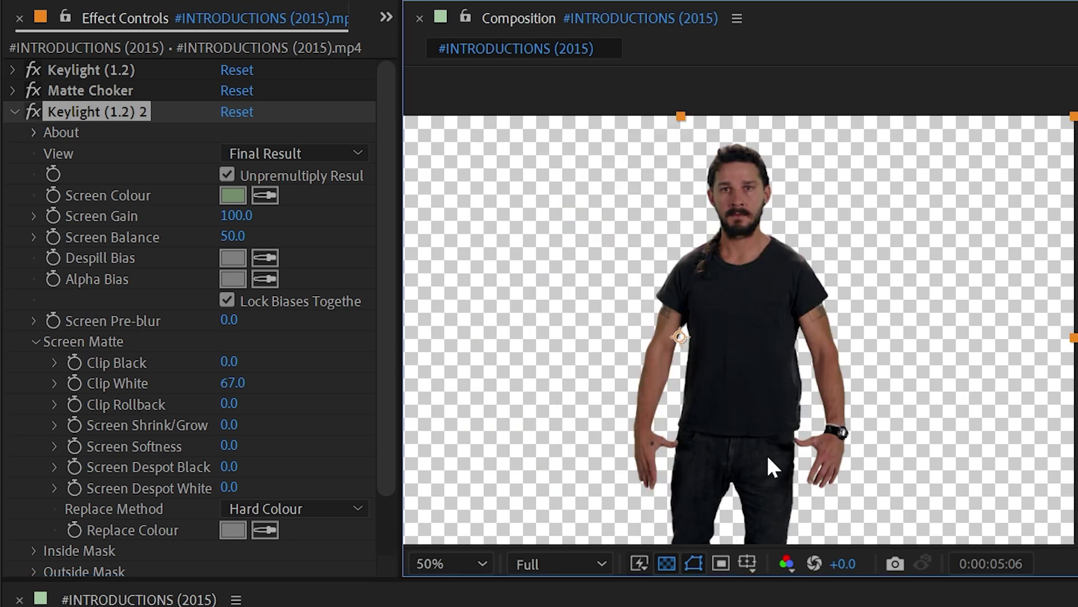
{"action": "scroll", "coordinate": [827, 378], "scroll_direction": "up", "scroll_amount": 1}
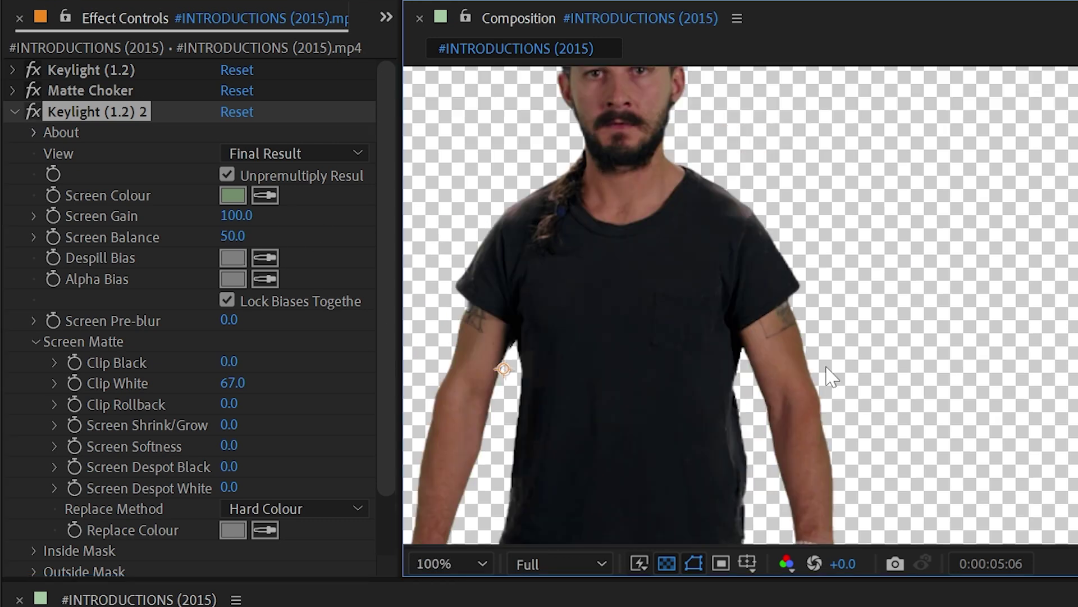
{"action": "left_click_drag", "start_coordinate": [668, 214], "coordinate": [807, 319]}
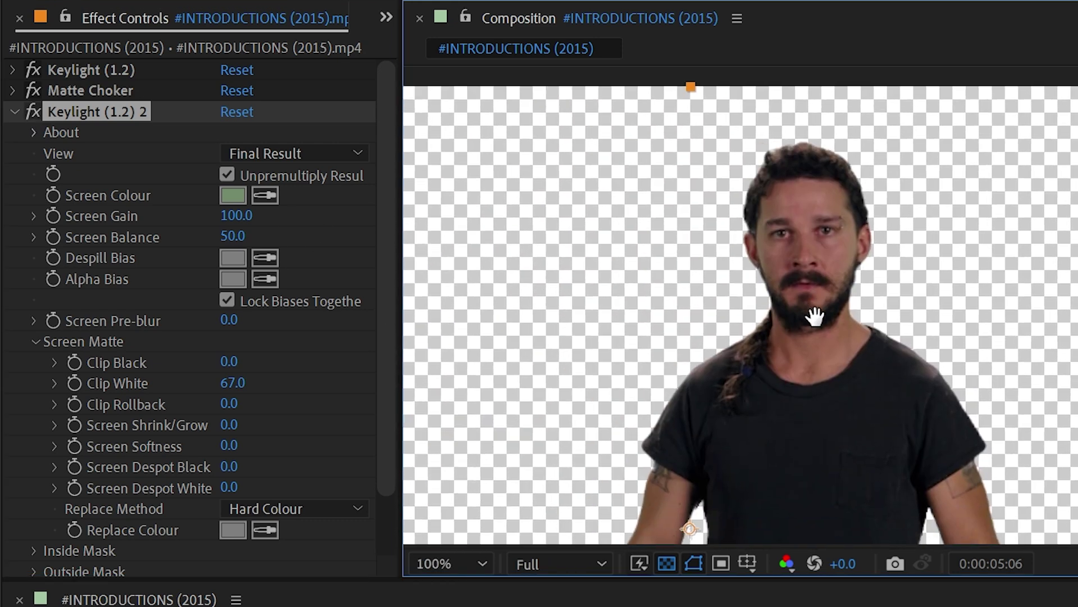
Toggle Matte Choker and the second Keylight to compare their effect on the head, shirt and arms, leaving the second Keylight off
{"action": "left_click", "coordinate": [33, 91]}
{"action": "left_click", "coordinate": [33, 111]}
{"action": "left_click", "coordinate": [32, 113]}
{"action": "left_click", "coordinate": [32, 91]}
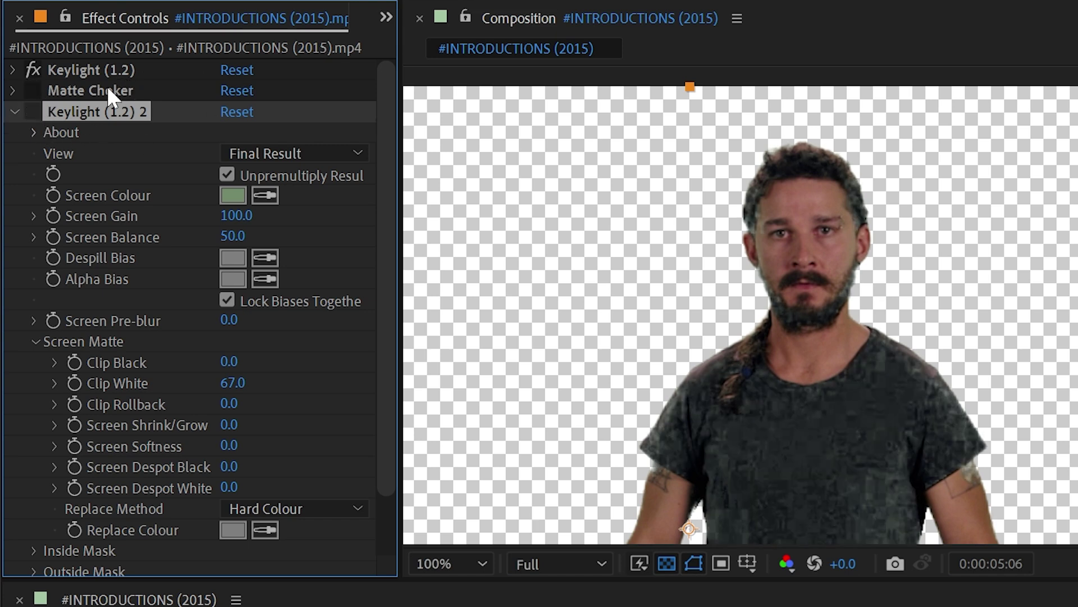
{"action": "left_click", "coordinate": [50, 90]}
{"action": "left_click", "coordinate": [33, 90]}
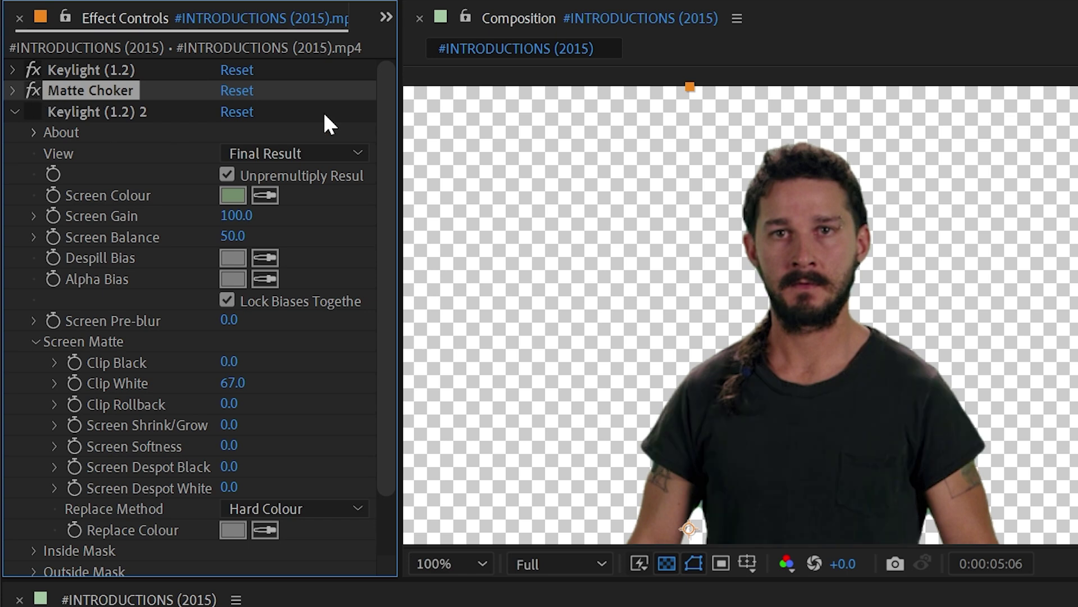
{"action": "left_click_drag", "start_coordinate": [718, 481], "coordinate": [742, 334]}
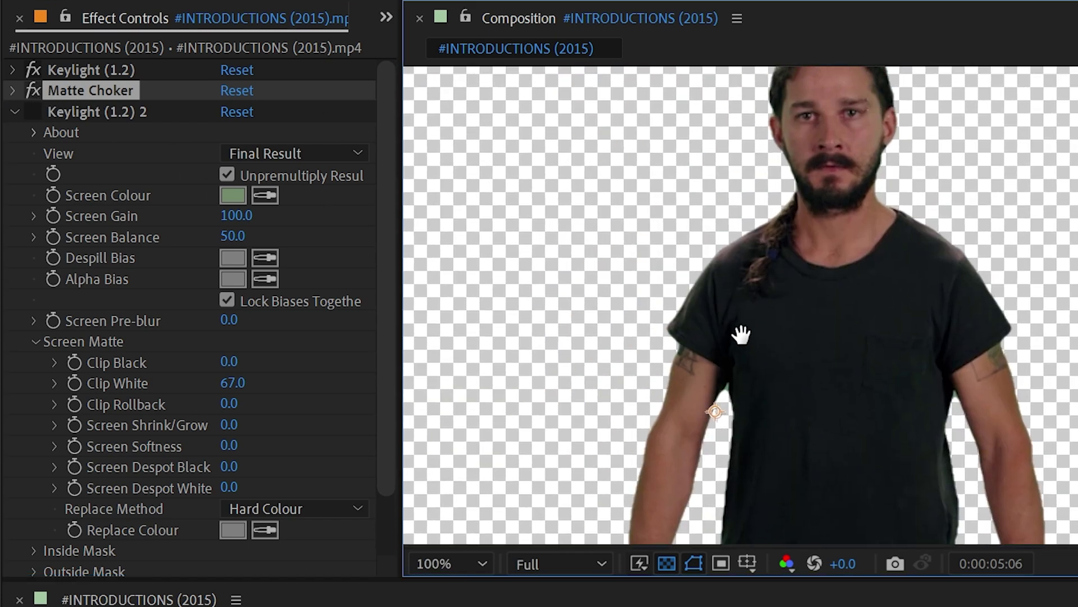
{"action": "key", "text": "alt+slash"}
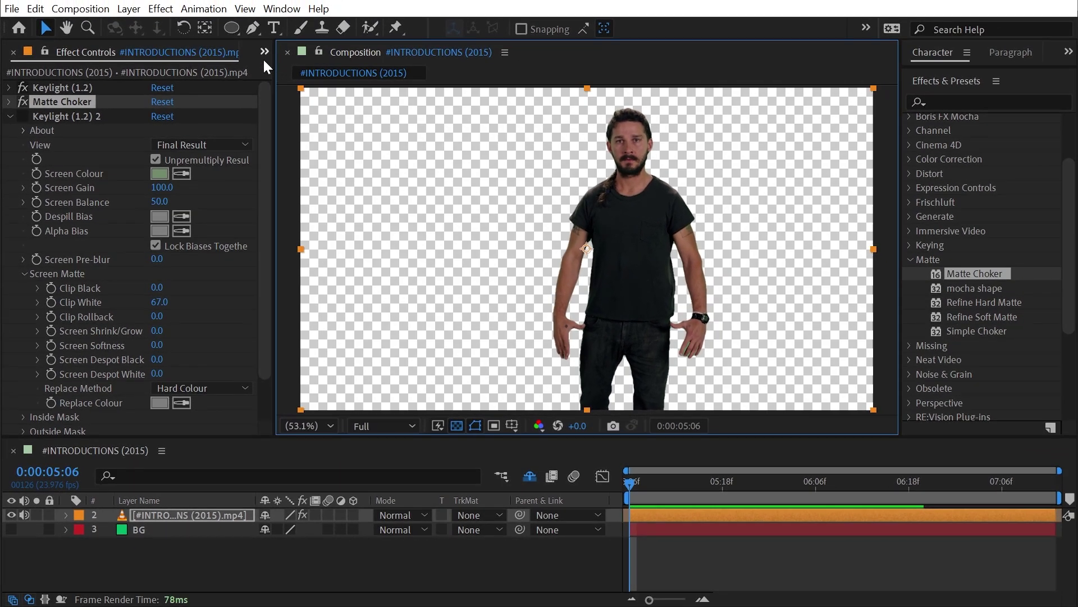
In the Matte Choker composition, apply Matte Choker to the JakeInMotion_Face.ai layer and raise its Geometric Softness 1 to 25.3
{"action": "left_click", "coordinate": [129, 42]}
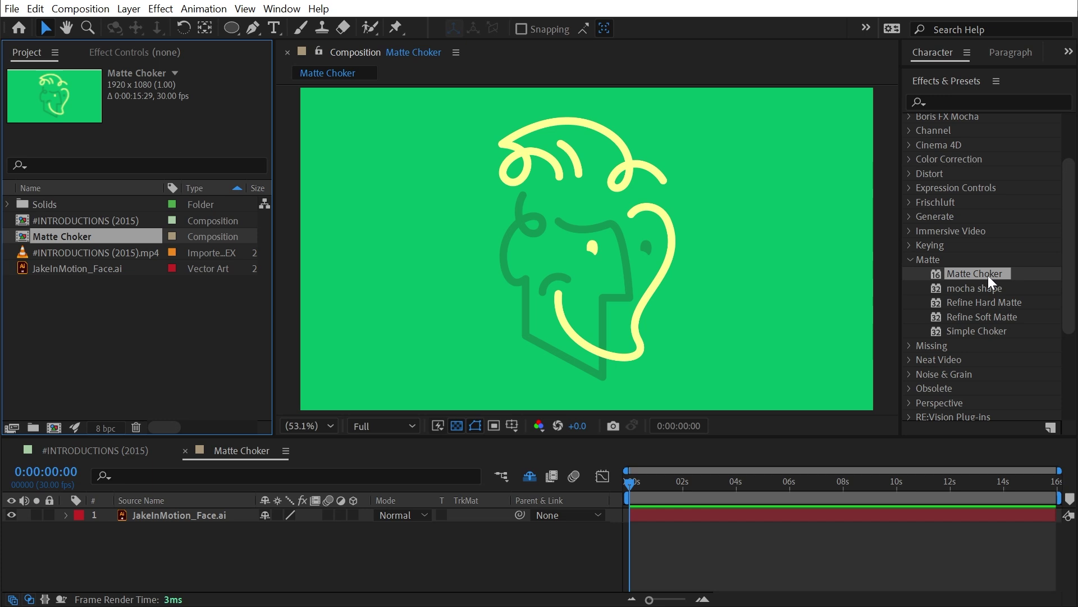
{"action": "left_click_drag", "start_coordinate": [1061, 287], "coordinate": [579, 275]}
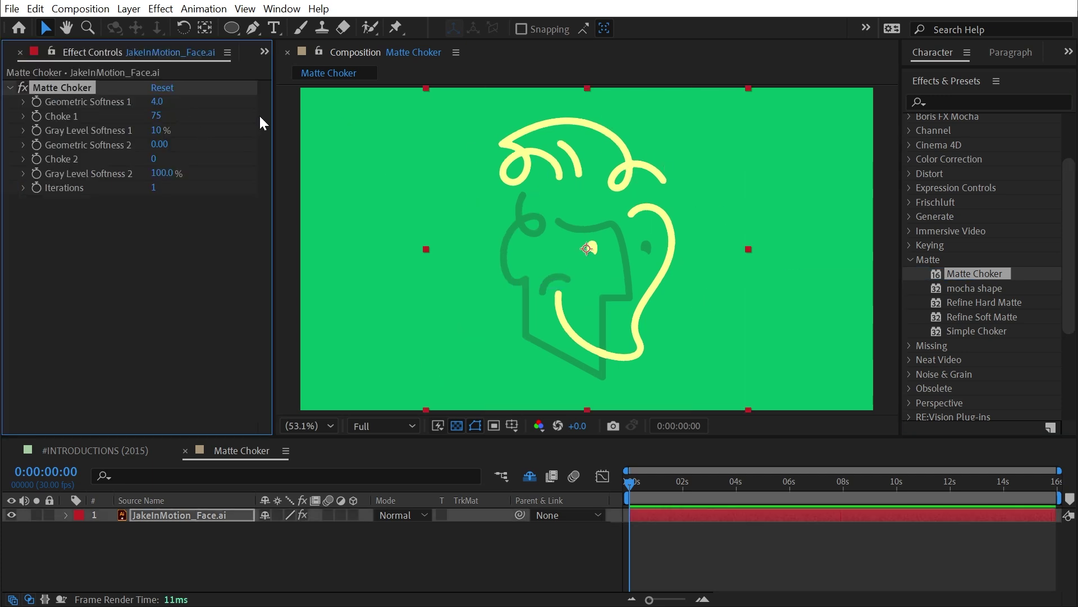
{"action": "mouse_move", "coordinate": [156, 101]}
{"action": "left_mouse_down"}
{"action": "mouse_move", "coordinate": [291, 95]}
{"action": "mouse_move", "coordinate": [360, 116]}
{"action": "left_mouse_up"}
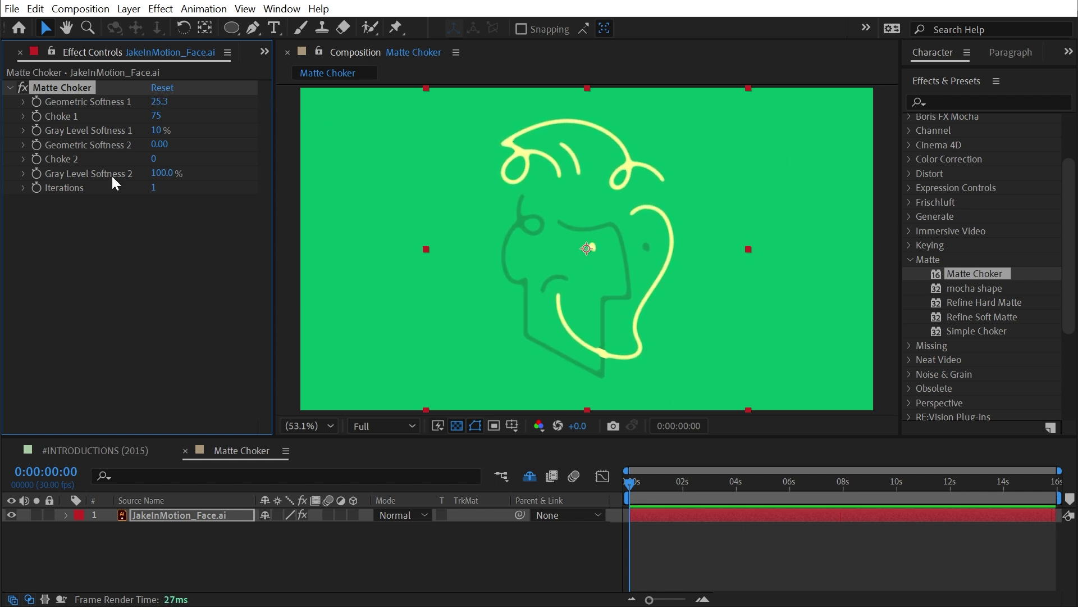
Add a text layer reading "Some text" with Matte Choker applied, and place it near the middle of the composition with the face layer hidden
{"action": "key", "text": "ctrl+alt+shift+t"}
{"action": "type", "text": "Some text"}
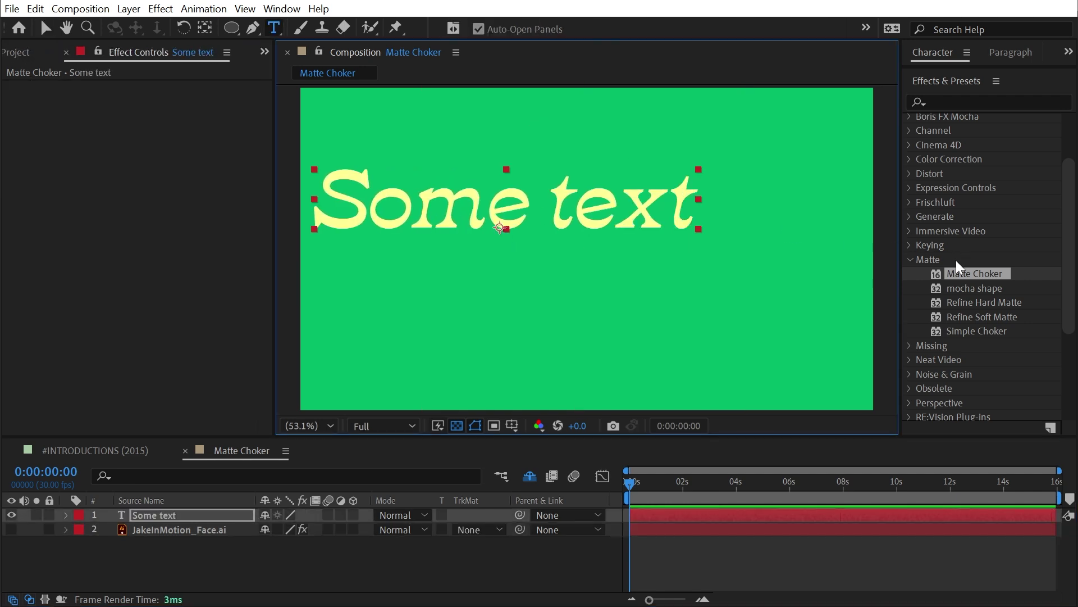
{"action": "left_click_drag", "start_coordinate": [961, 273], "coordinate": [692, 246]}
{"action": "key", "text": "v"}
{"action": "left_click_drag", "start_coordinate": [587, 213], "coordinate": [656, 271]}
Change the text layer's font to Abolition Regular
{"action": "left_click", "coordinate": [944, 79]}
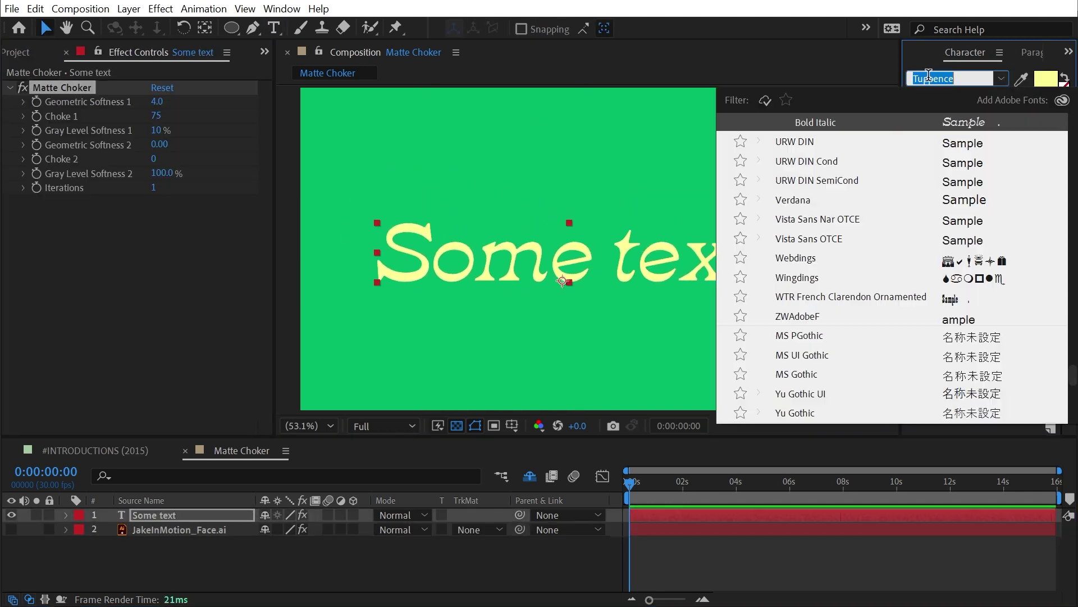
{"action": "type", "text": "aboli"}
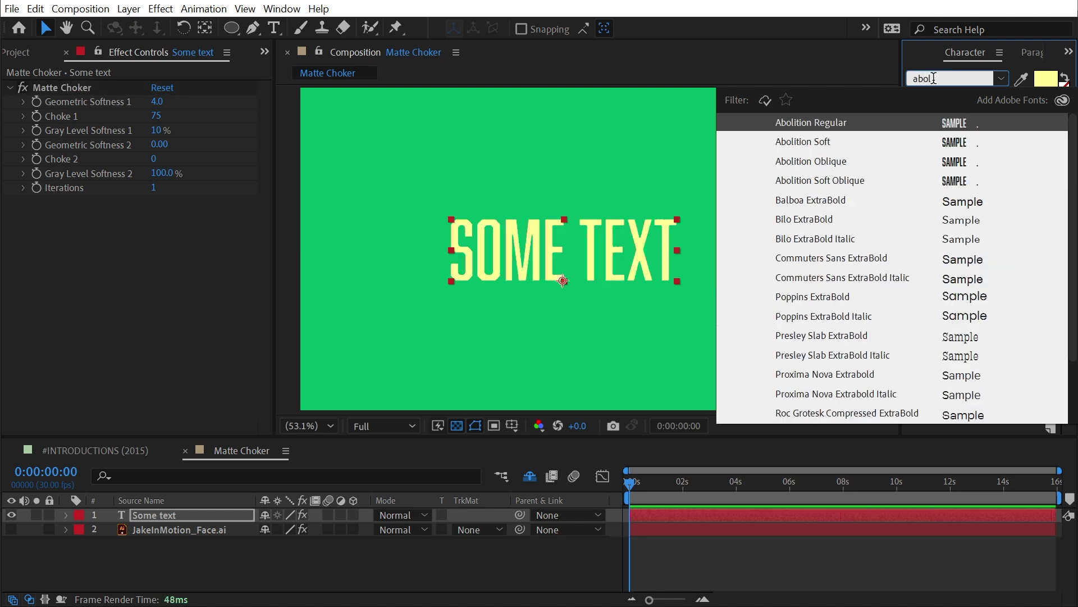
{"action": "key", "text": "Return"}
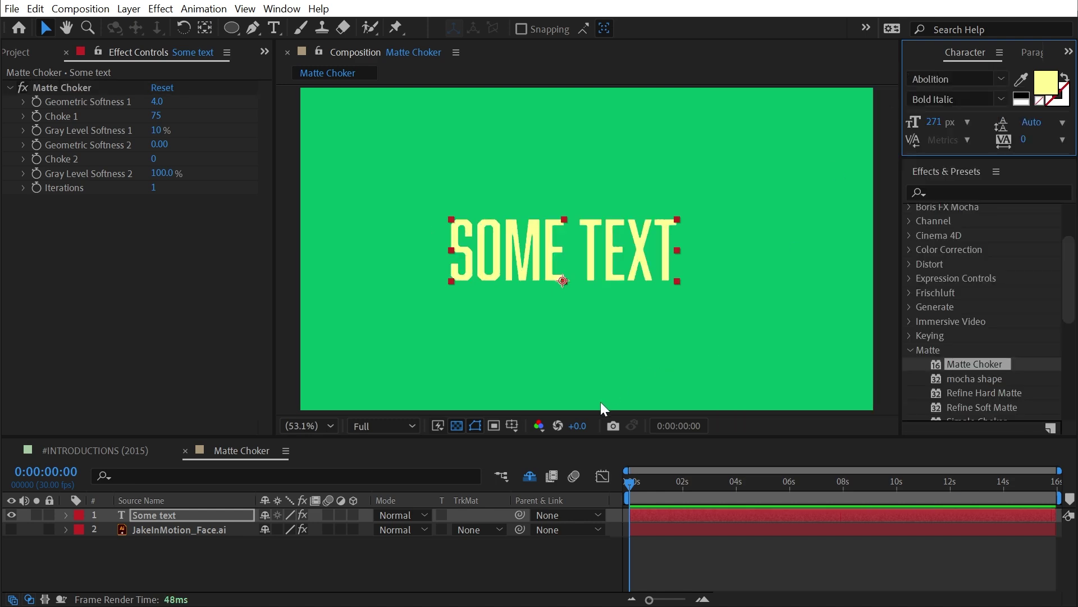
Set the text's Matte Choker to Geometric Softness 1 of 8.5, Choke 1 of 97 and Gray Level Softness 1 of 5%, and check the letter edges
{"action": "left_click", "coordinate": [14, 89]}
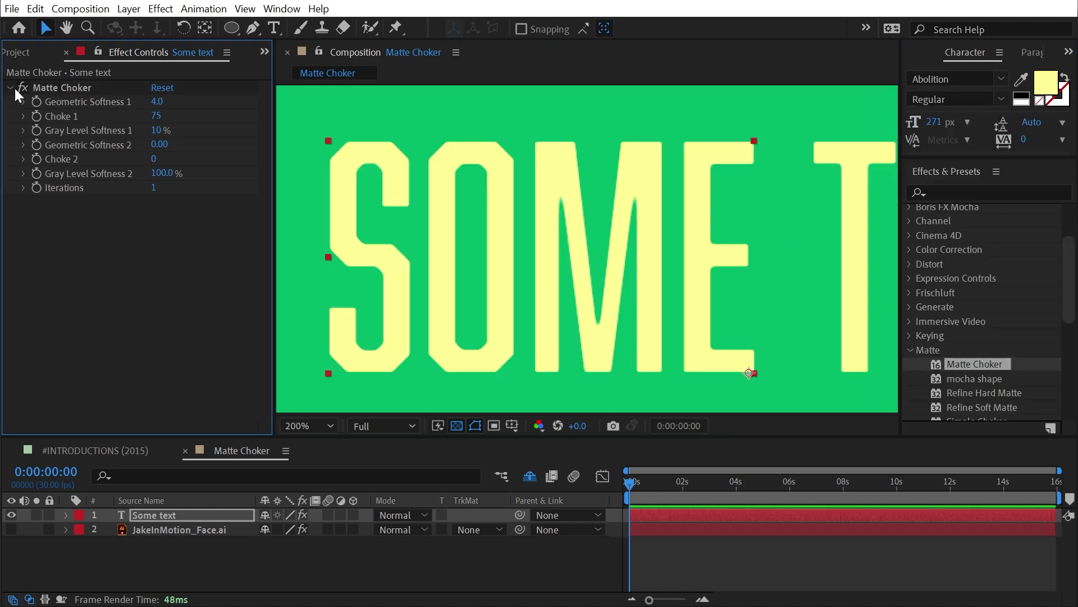
{"action": "left_click", "coordinate": [14, 86]}
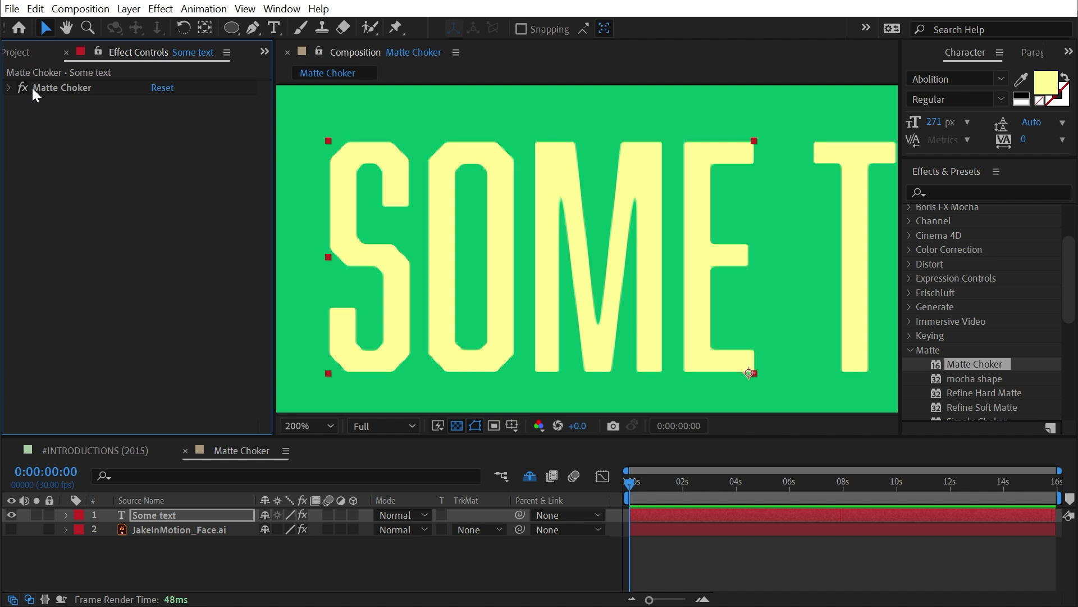
{"action": "left_click", "coordinate": [9, 88]}
{"action": "left_click_drag", "start_coordinate": [153, 102], "coordinate": [185, 103]}
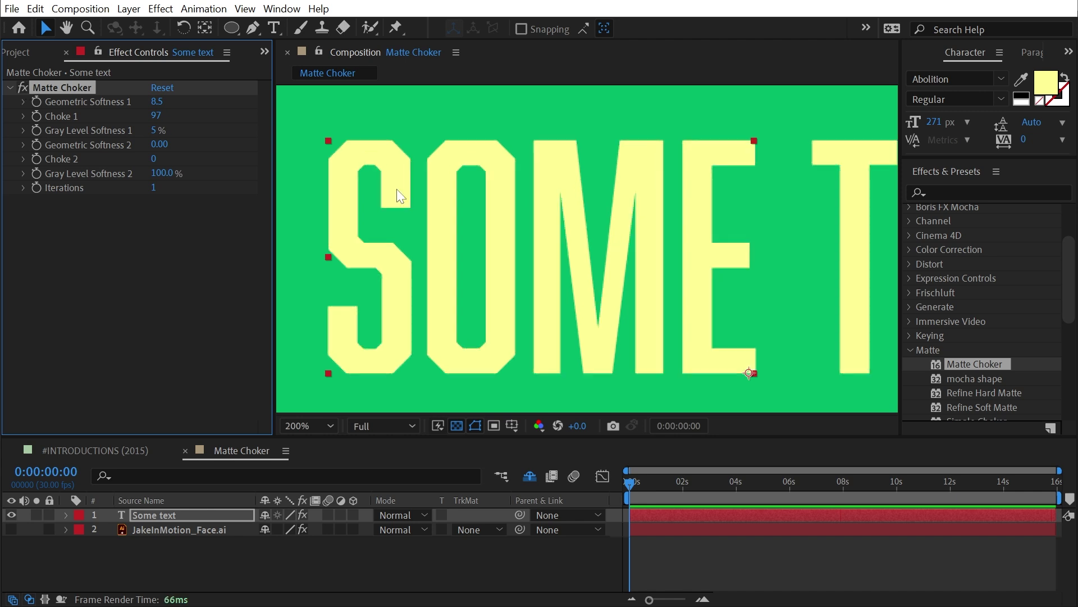
{"action": "left_click", "coordinate": [474, 198]}
{"action": "key", "text": "shift+slash"}
{"action": "left_click", "coordinate": [152, 300]}
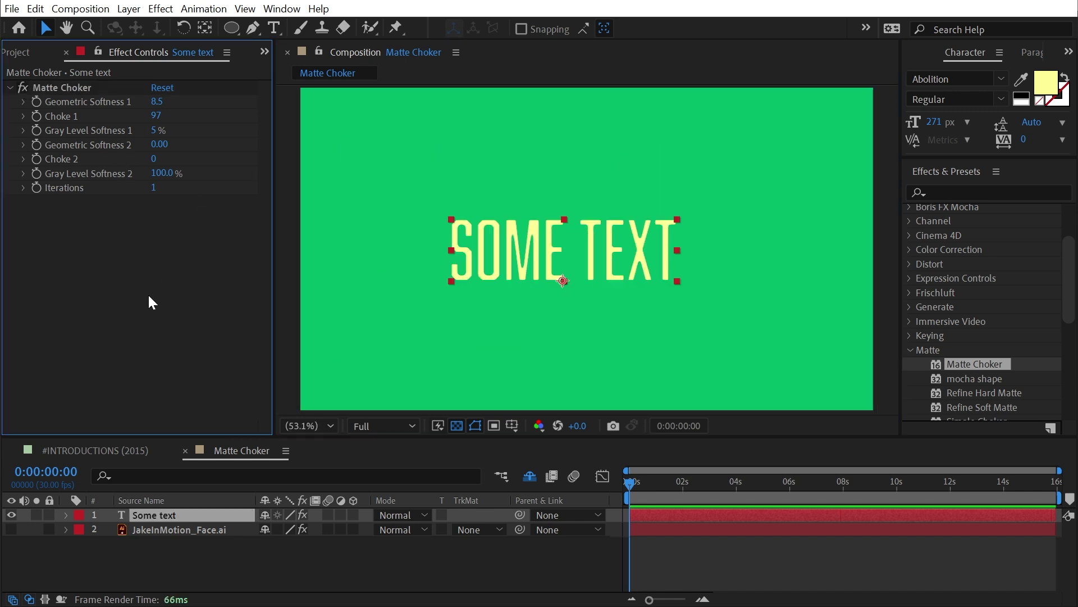